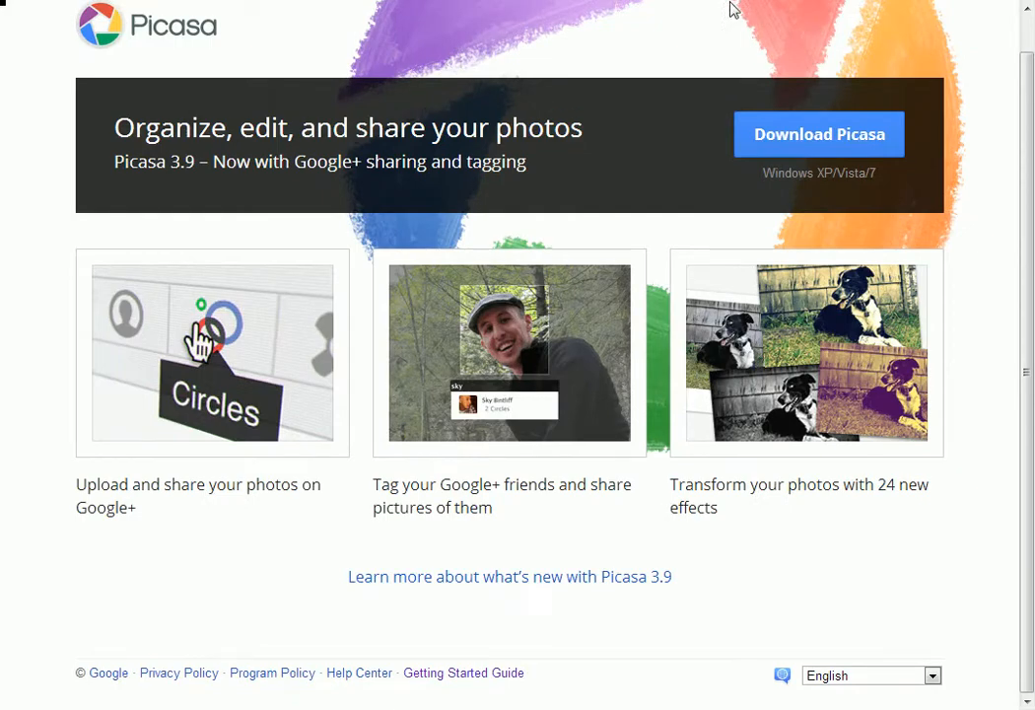
- Open the Installation basics article in the Picasa help and read the Windows and Mac installation steps
scroll(834, 110, up, 1)
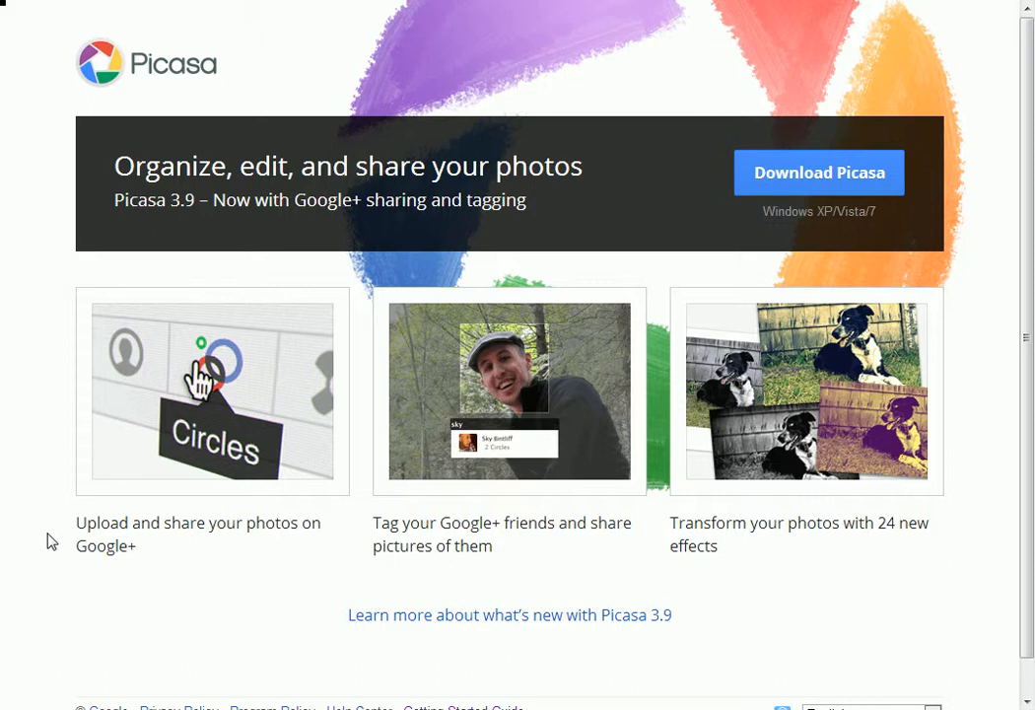
scroll(49, 541, down, 1)
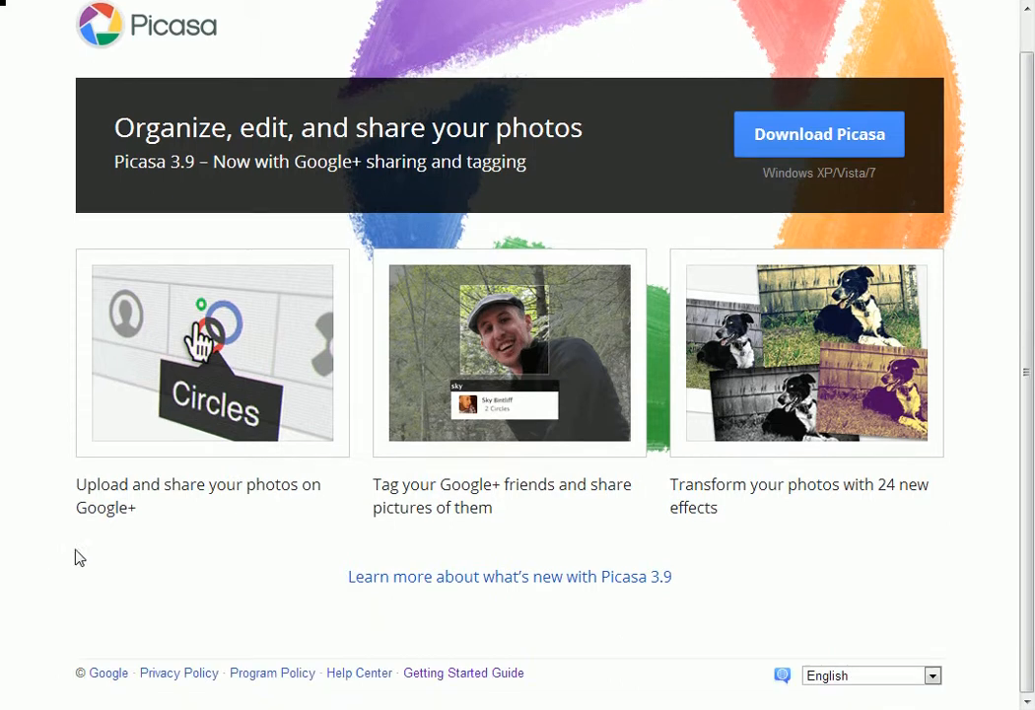
click(498, 677)
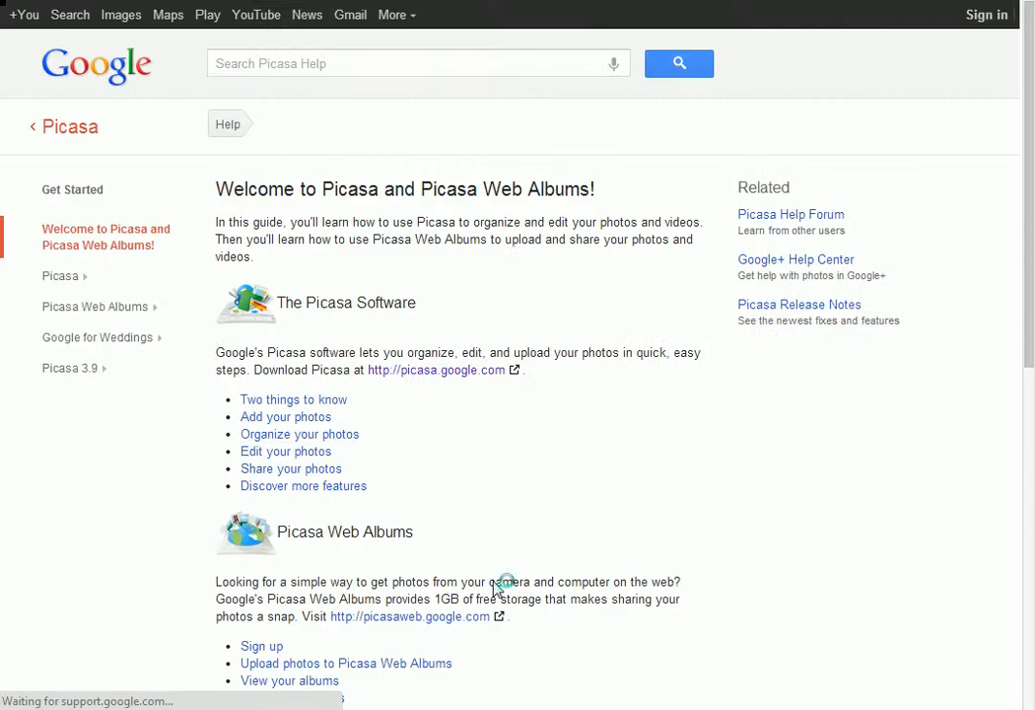
click(88, 194)
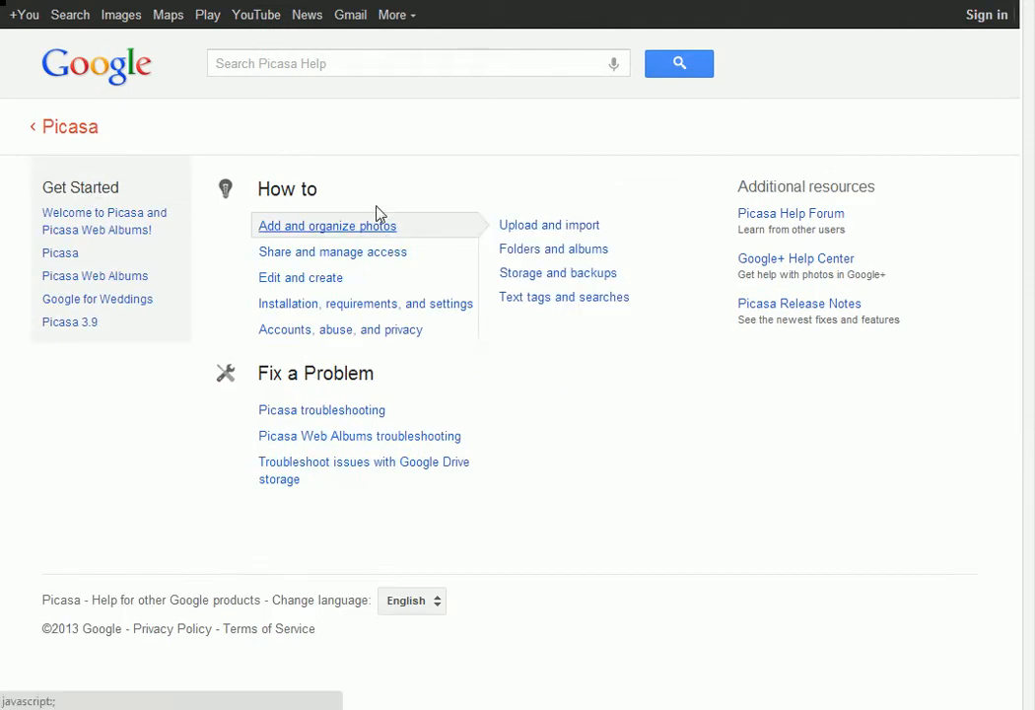
click(392, 311)
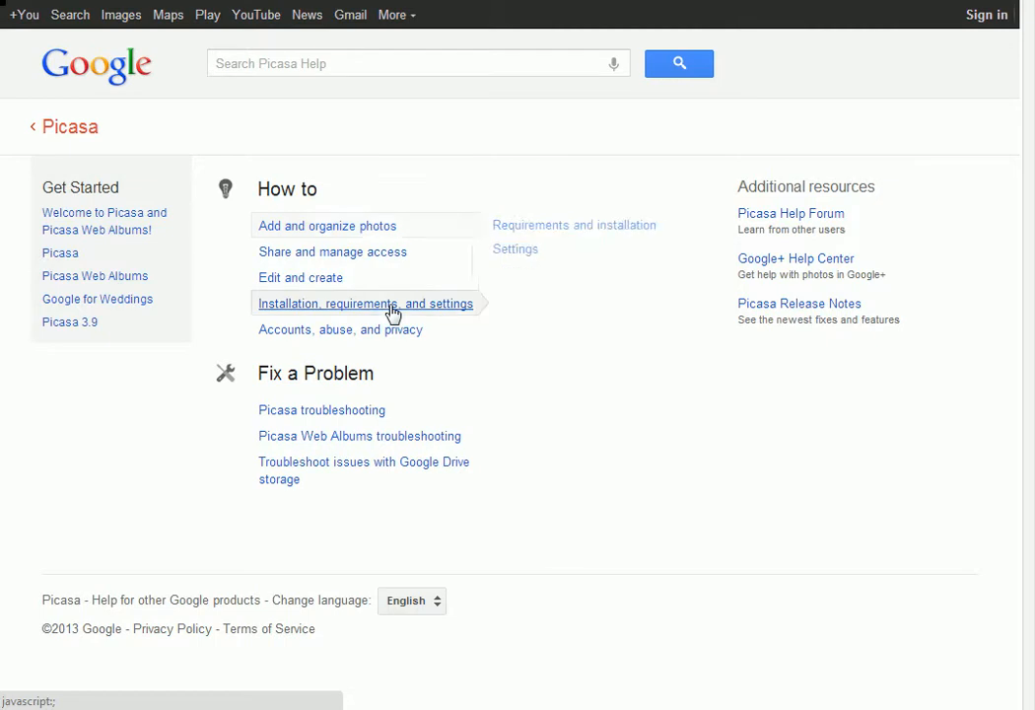
click(592, 229)
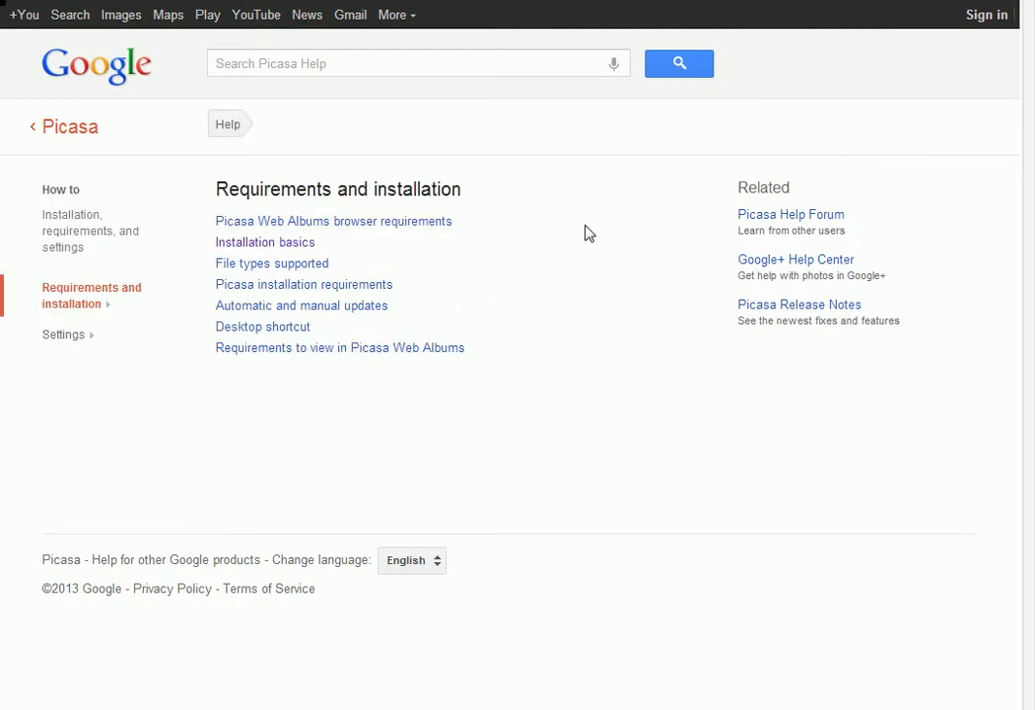
click(275, 244)
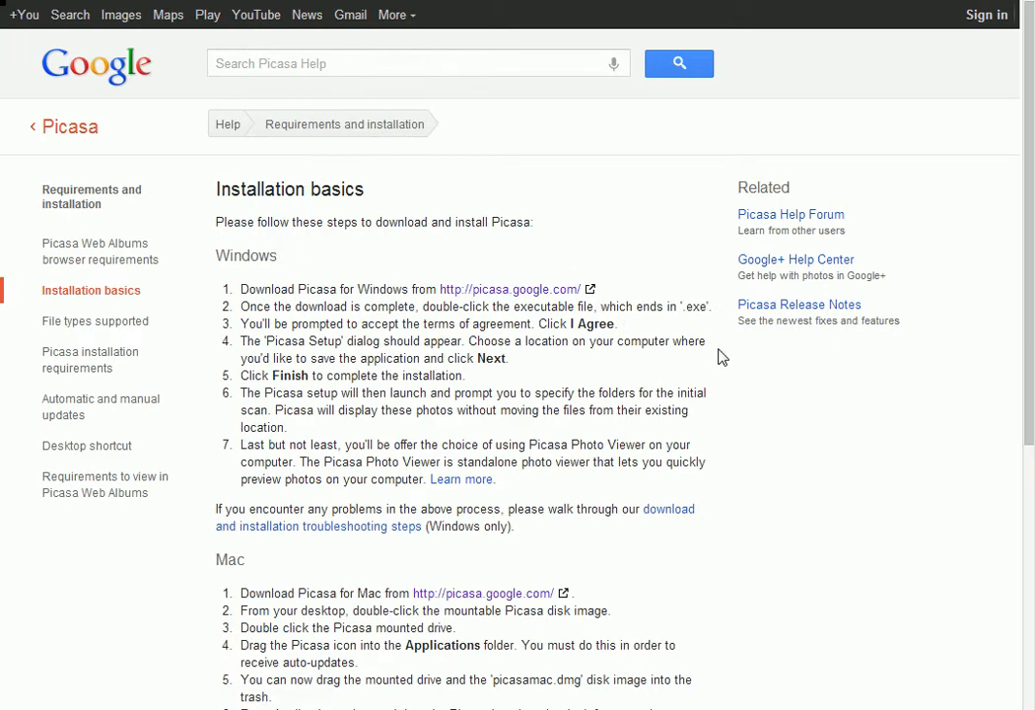
scroll(728, 399, down, 2)
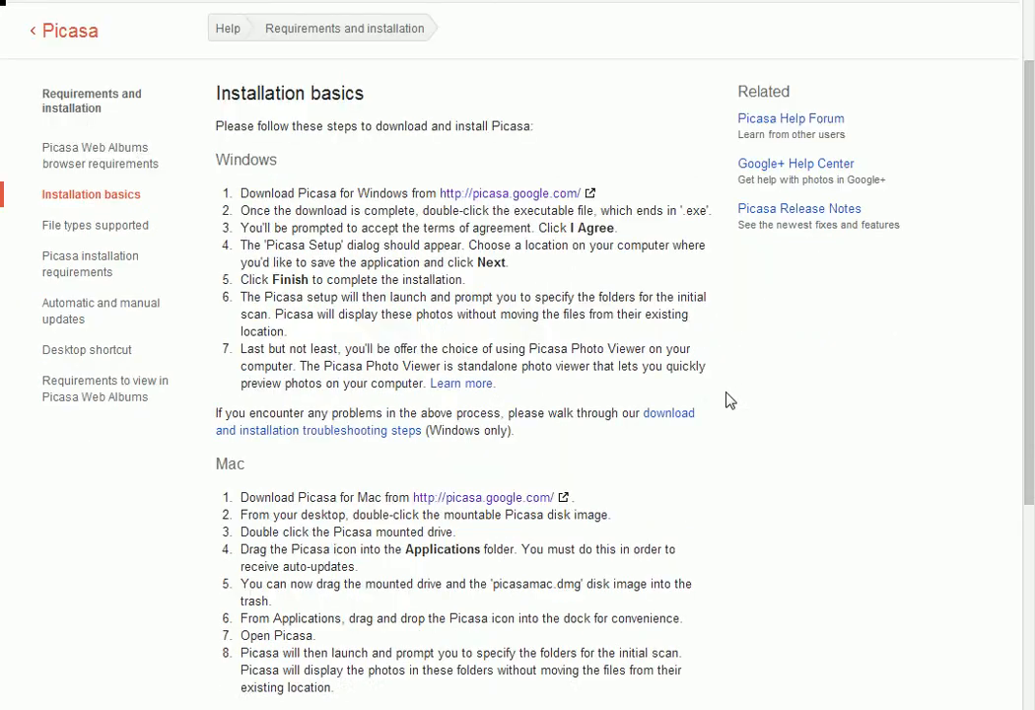
scroll(728, 399, down, 2)
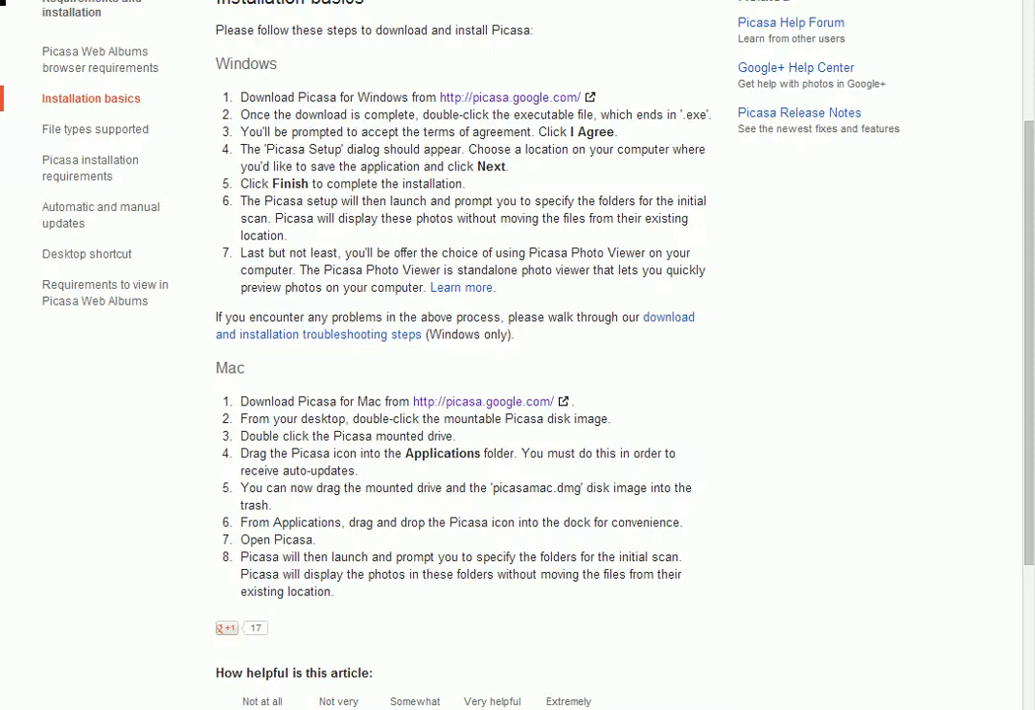
- Check the required banner image size in the Banner section of the classroom page's edit form
key(alt+Tab)
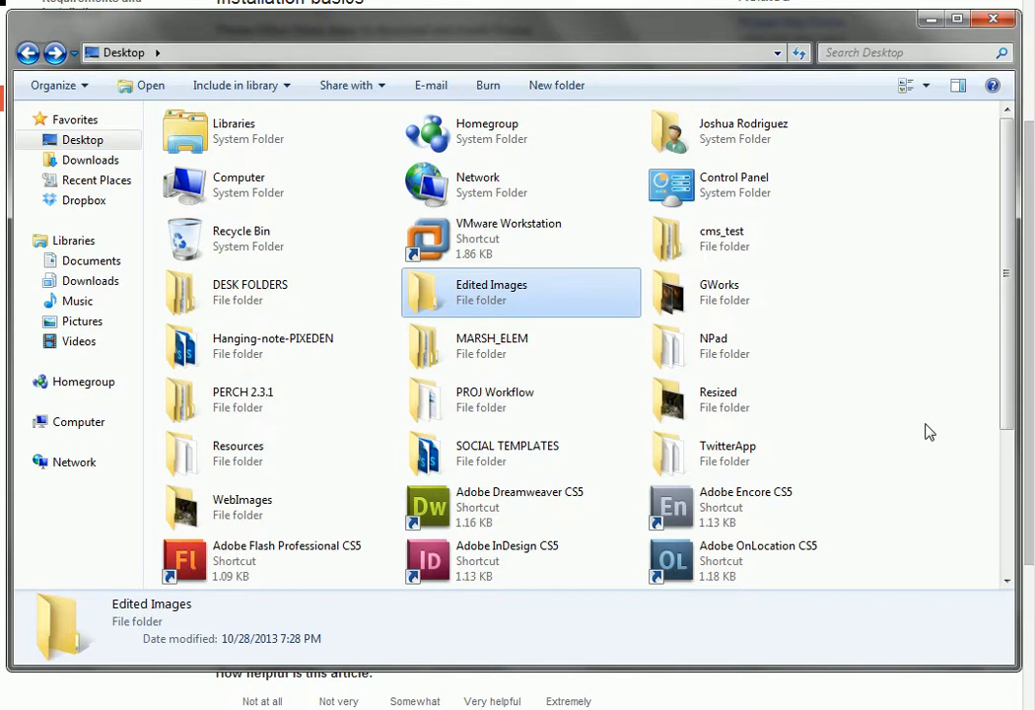
click(930, 20)
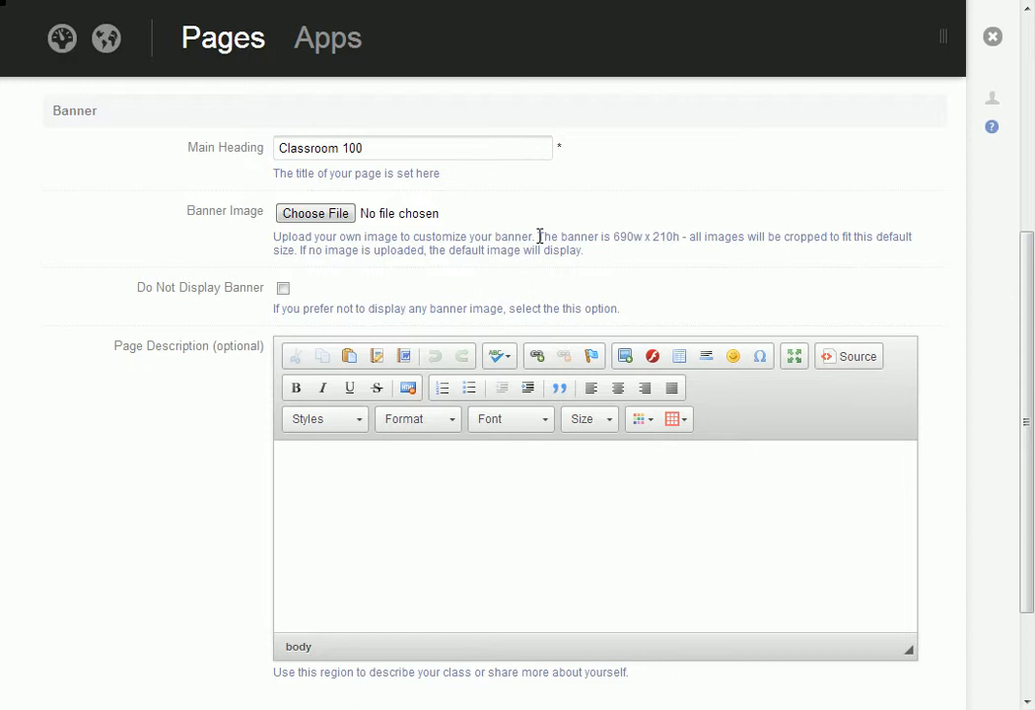
drag(540, 237, 681, 238)
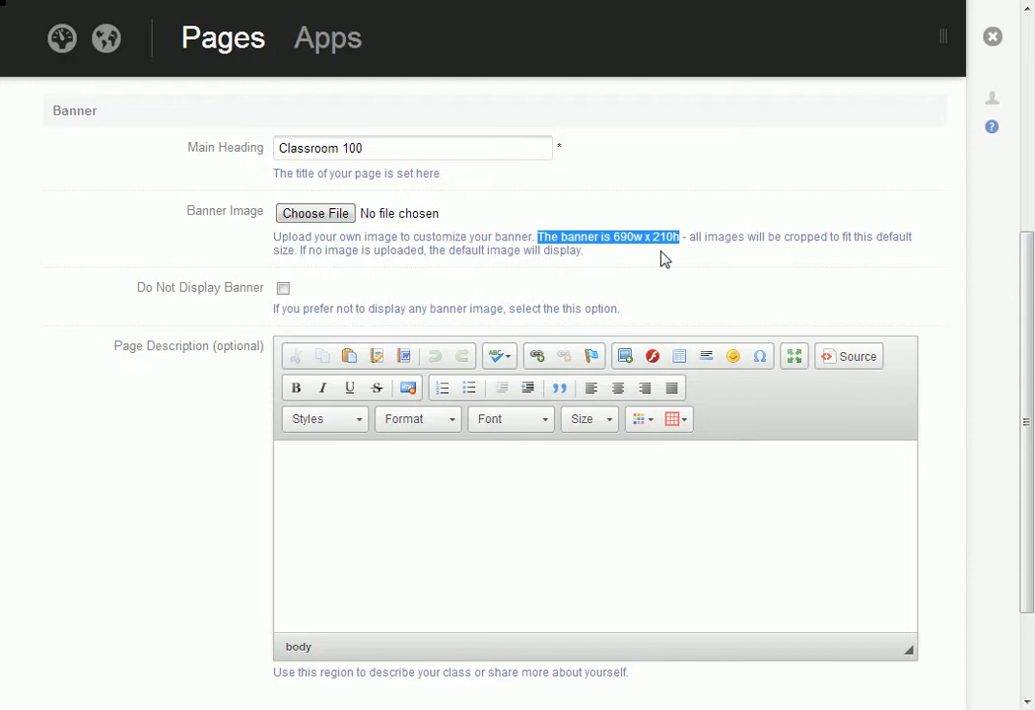
click(665, 259)
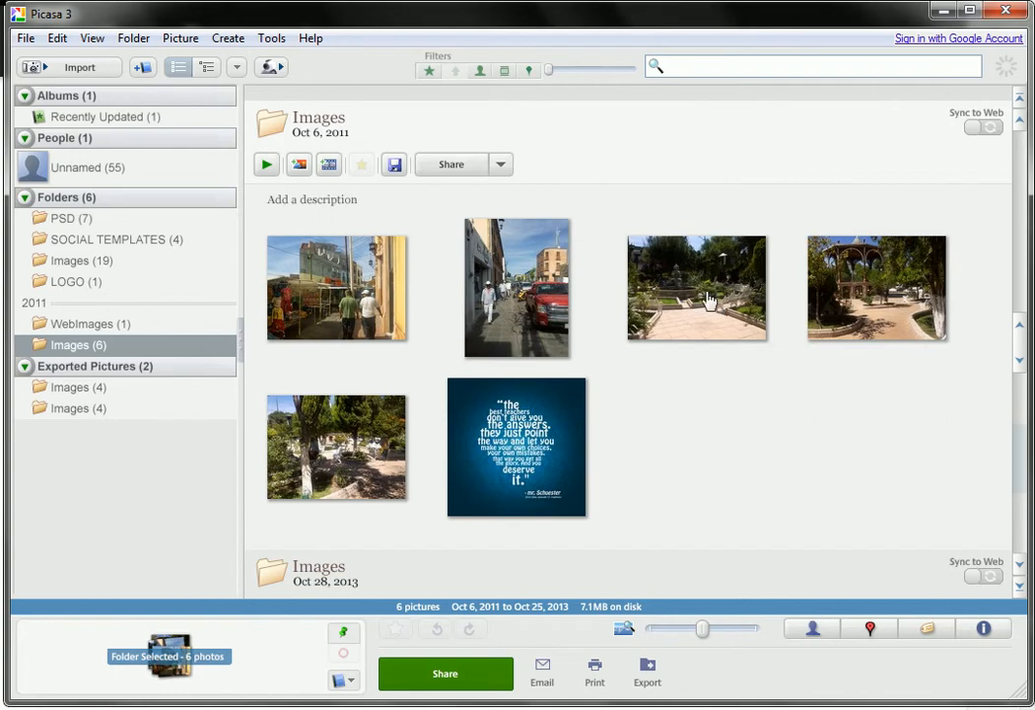
- Switch to Picasa, open the fountain photo 2011-10-06 12.30.14.jpg from the Images folder and start cropping it
click(709, 318)
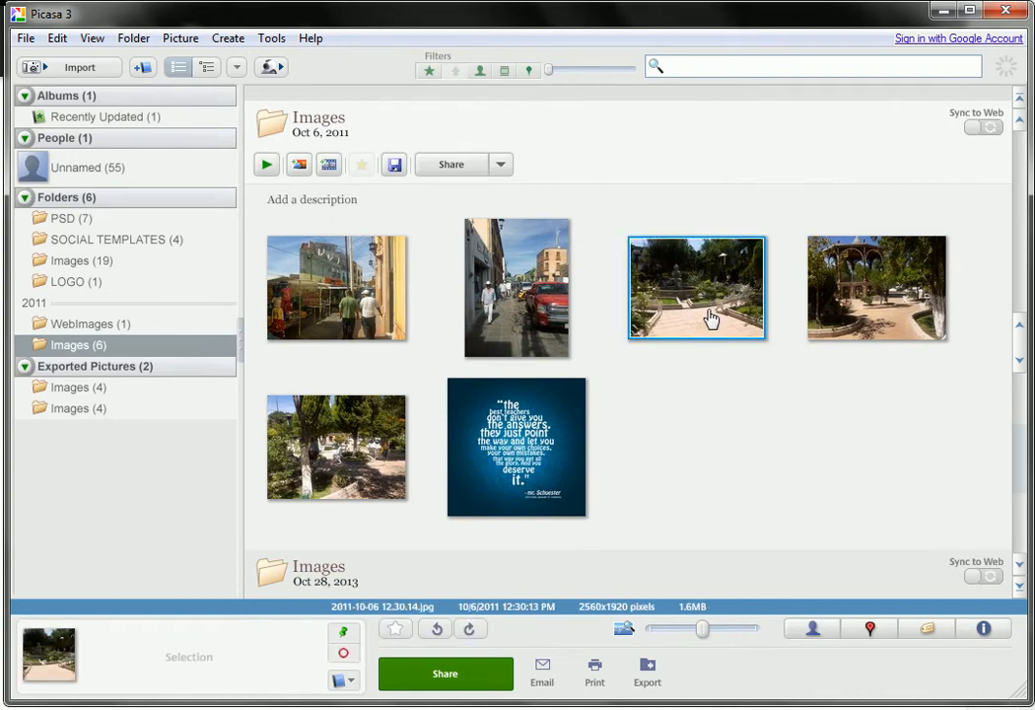
double_click(709, 318)
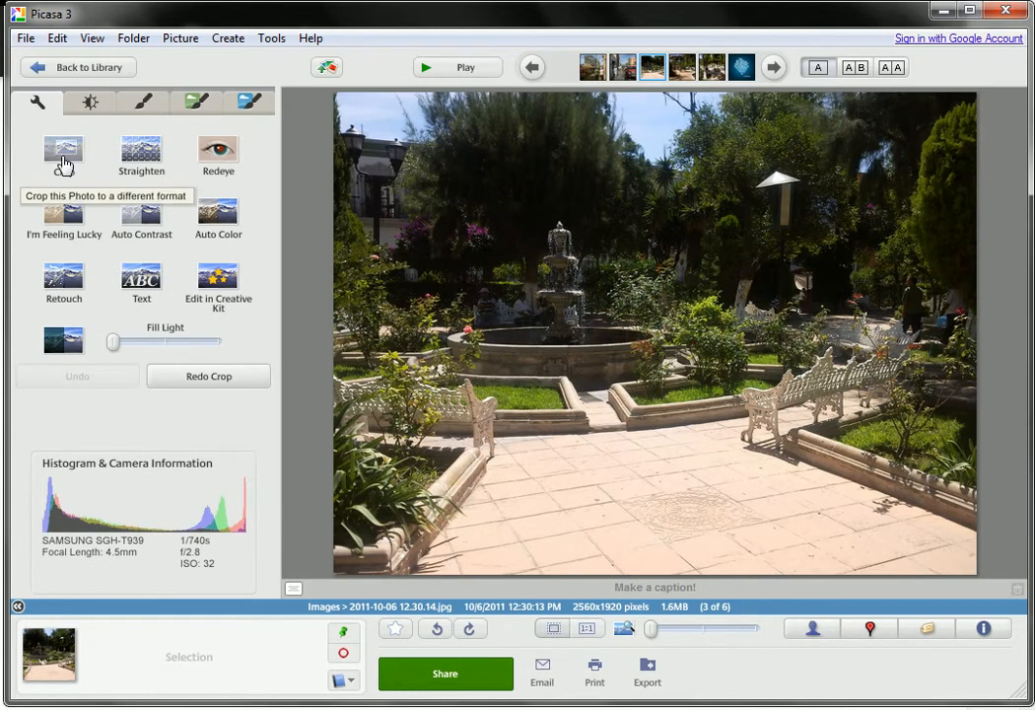
click(63, 158)
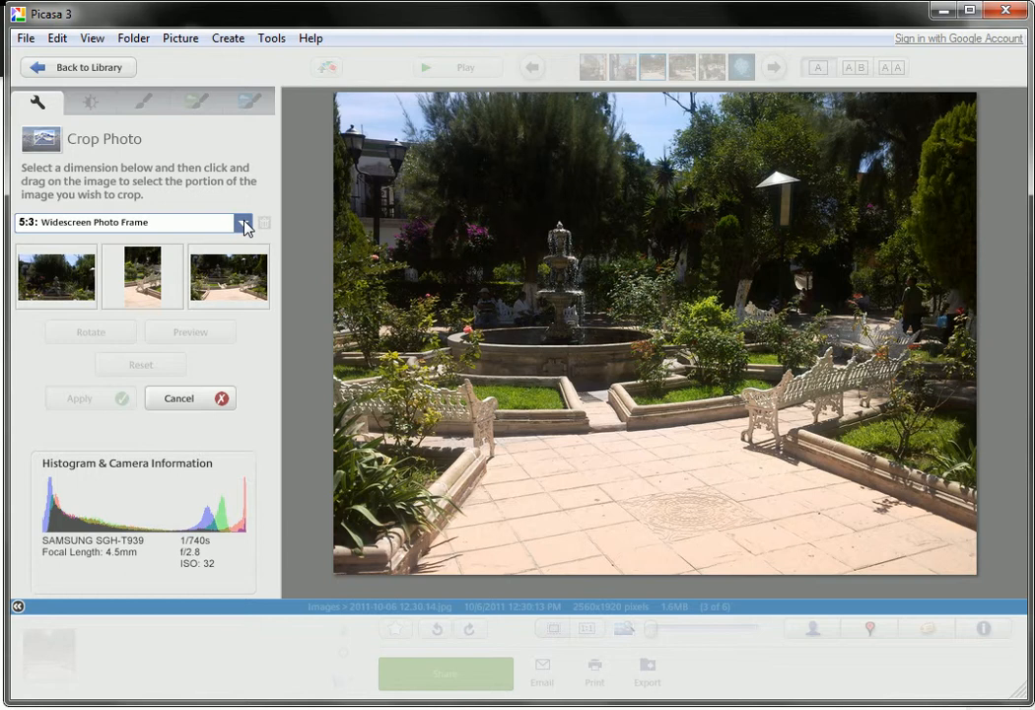
- Add a custom crop aspect ratio of 690 x 210 named "Class Banner"
click(243, 224)
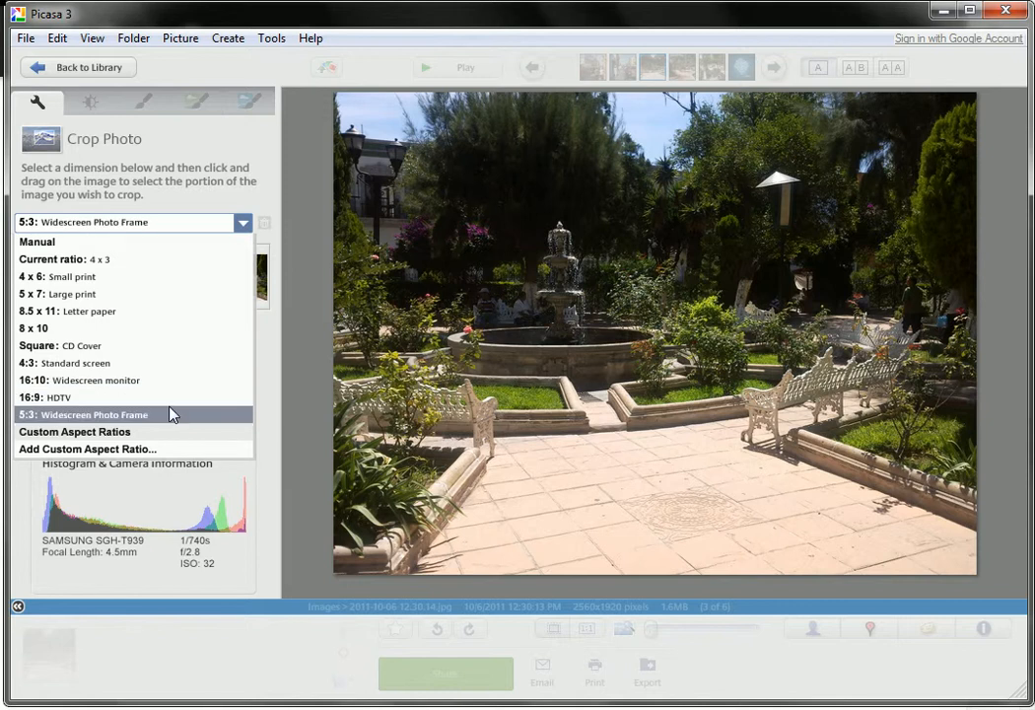
click(183, 454)
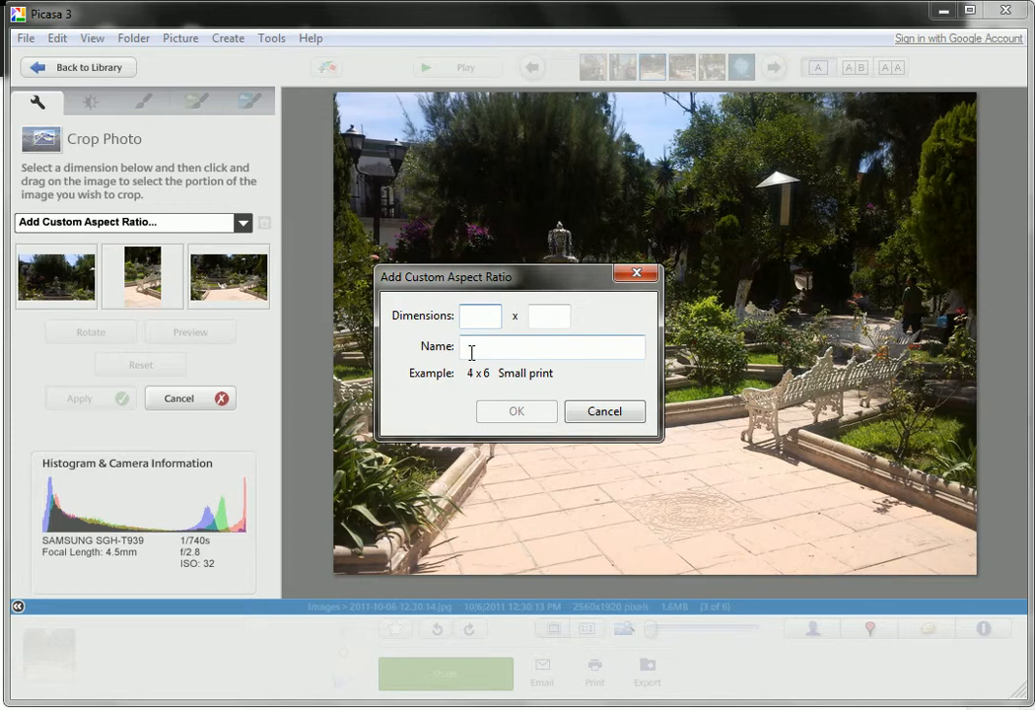
text(690)
key(Tab)
text(210)
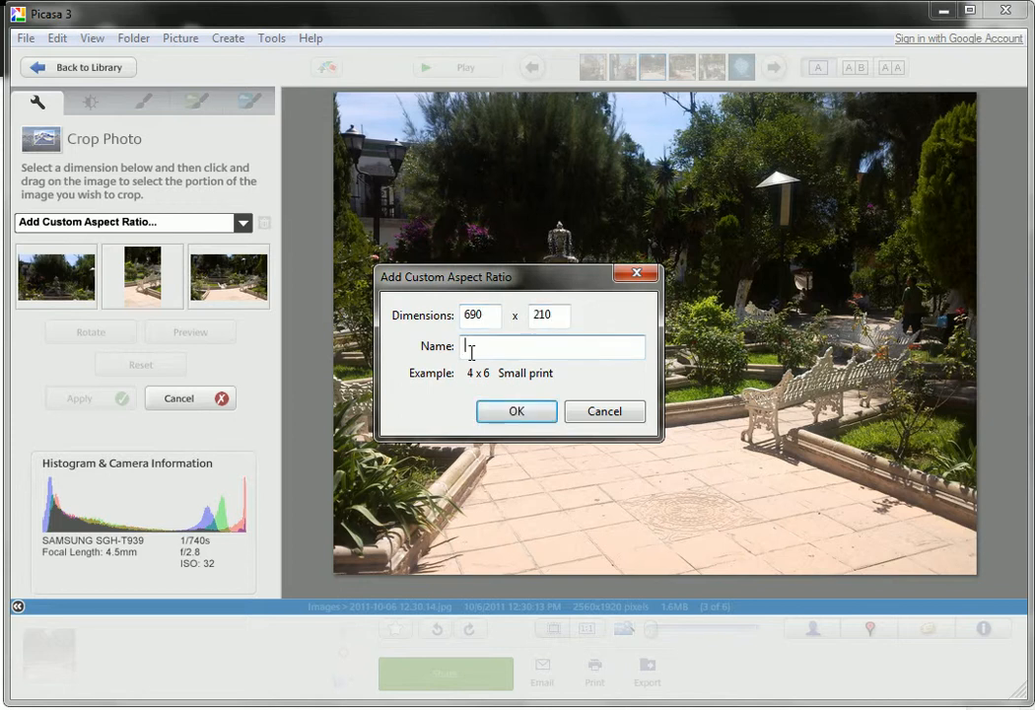
text(Glass Banner)
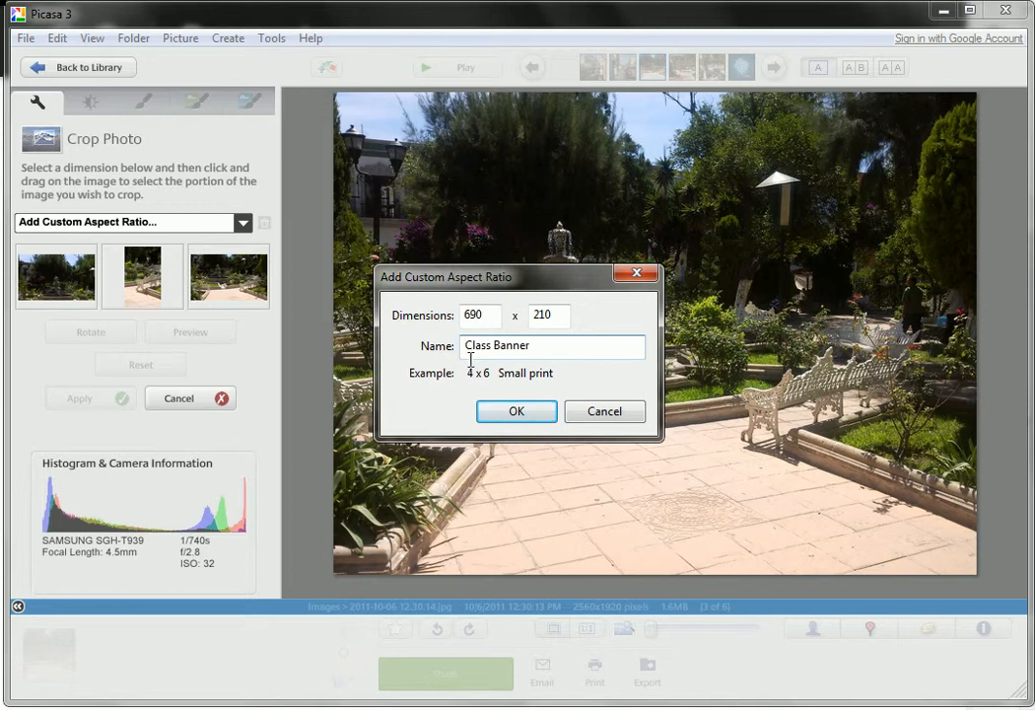
click(495, 409)
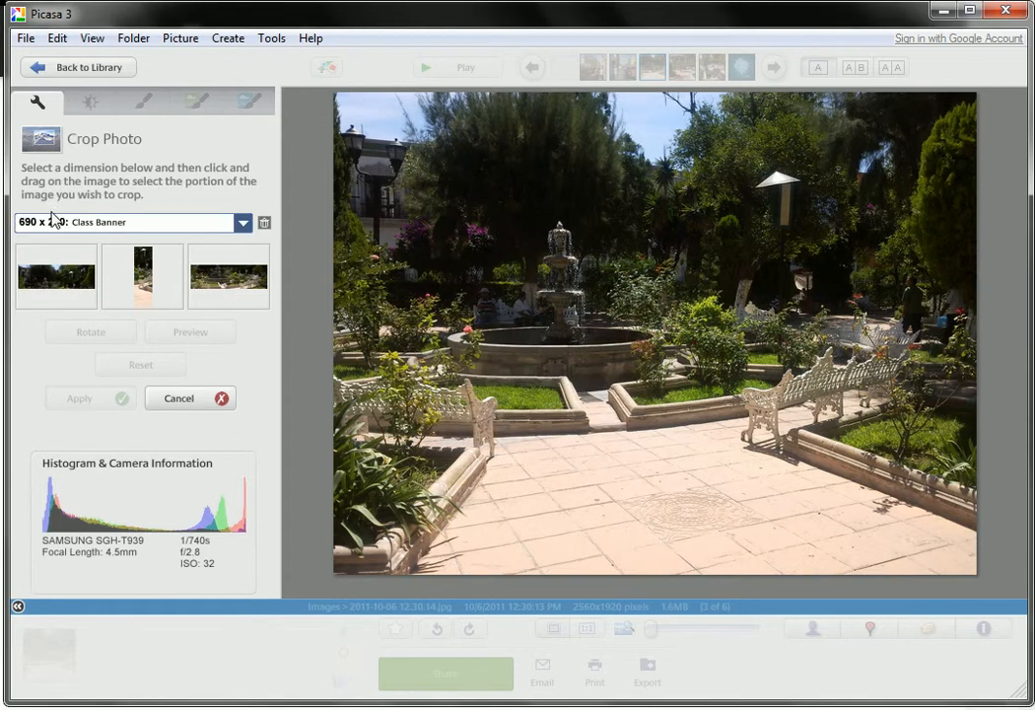
- Crop the photo with the Class Banner ratio, using a full-width frame moved down over the fountain
click(243, 223)
key(Up)
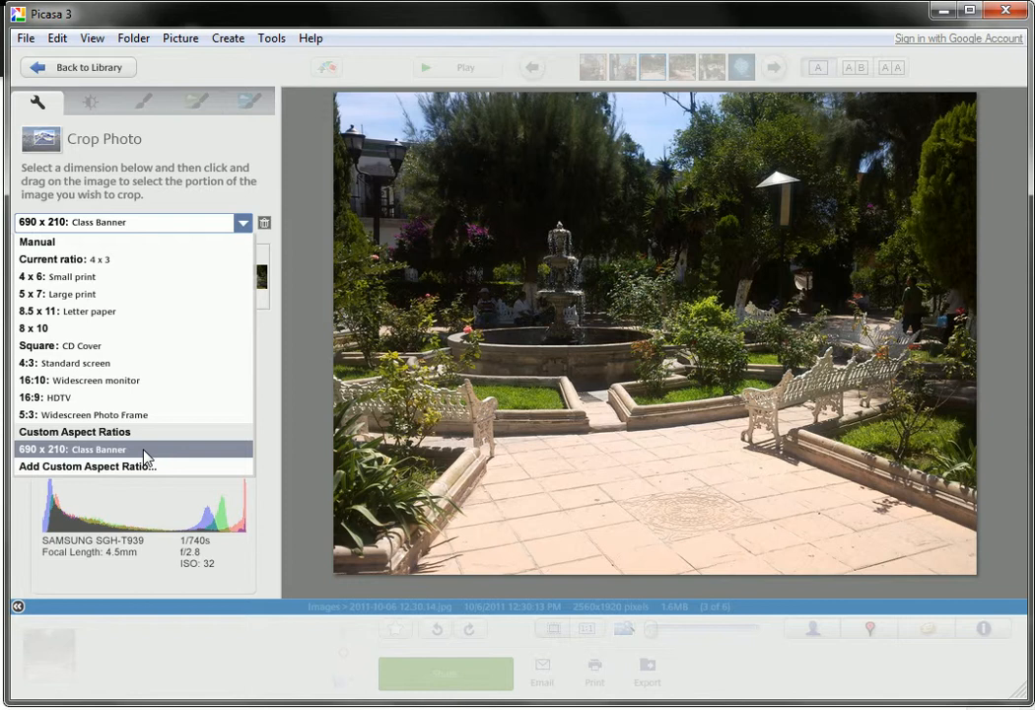
click(269, 204)
click(67, 283)
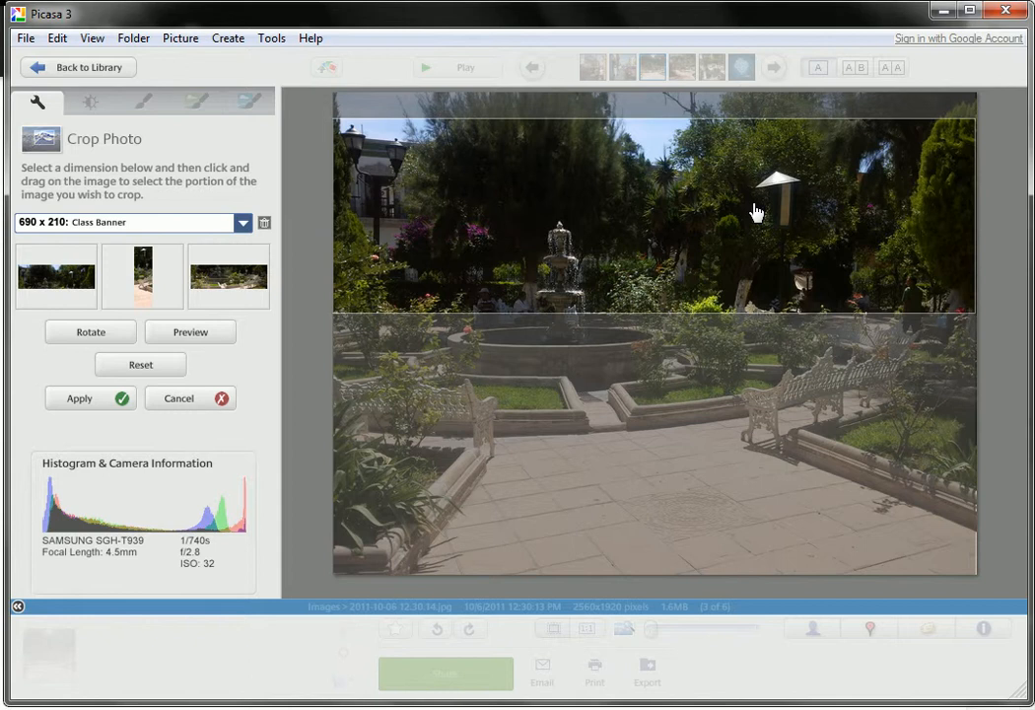
drag(671, 199, 693, 287)
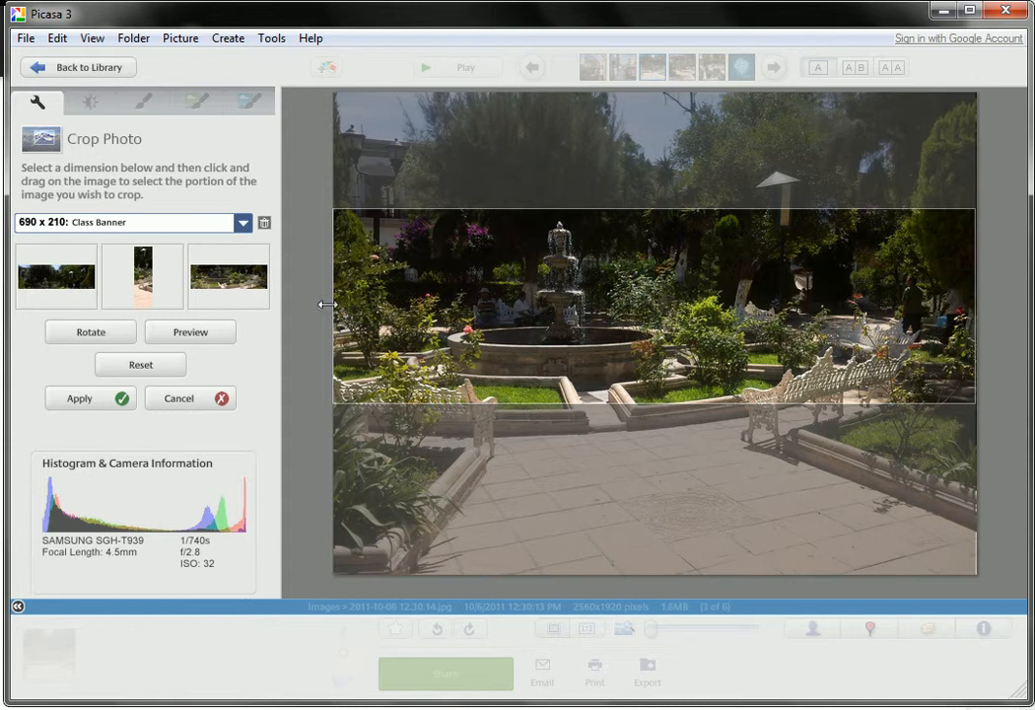
click(96, 406)
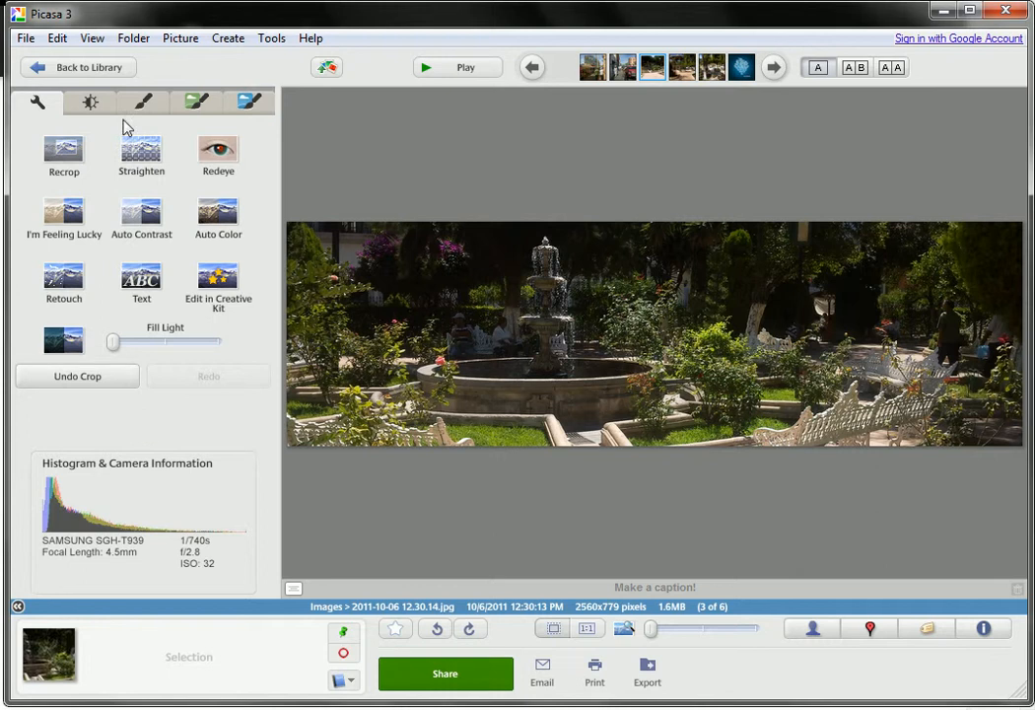
- Save the cropped photo as a JPEG named "Class Banner" in the Edited Images folder on the Desktop
click(25, 38)
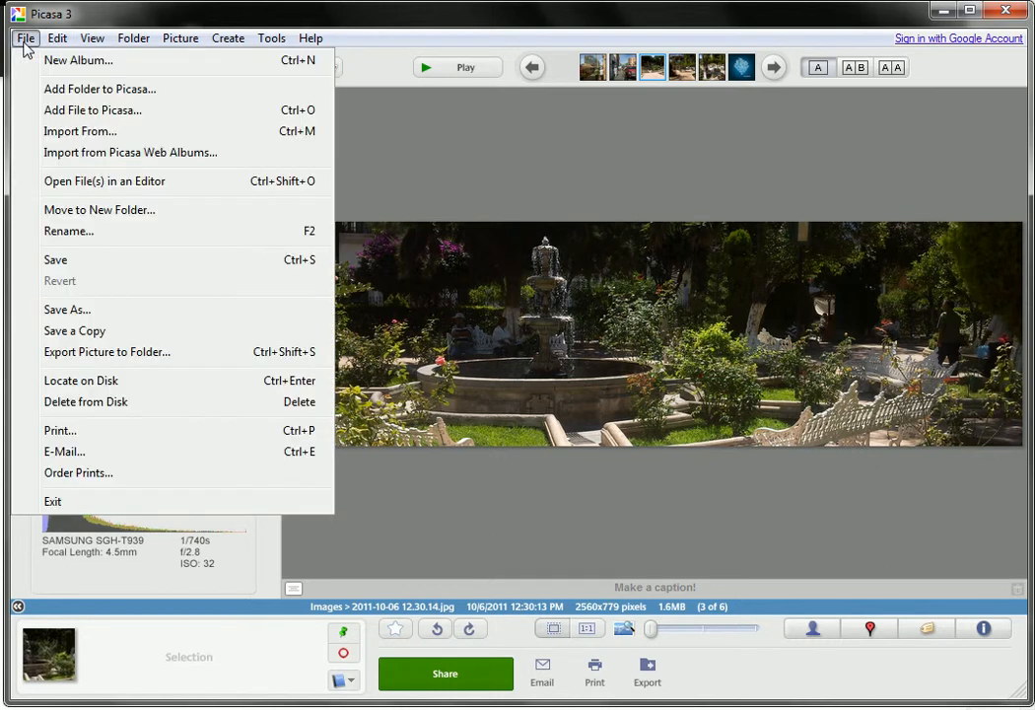
click(86, 313)
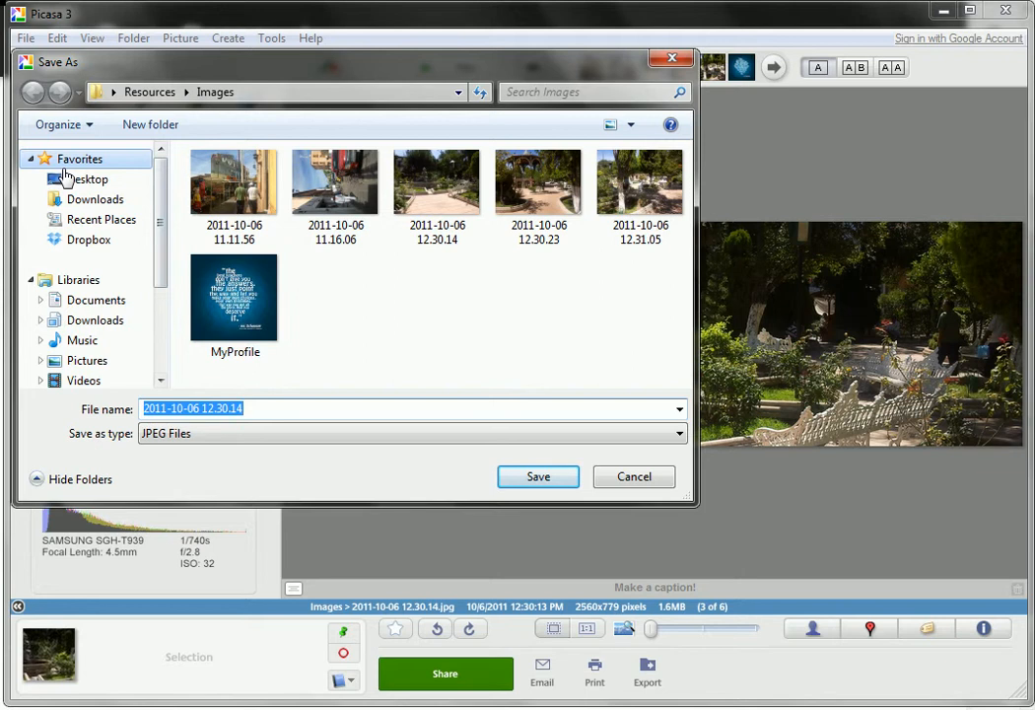
click(82, 182)
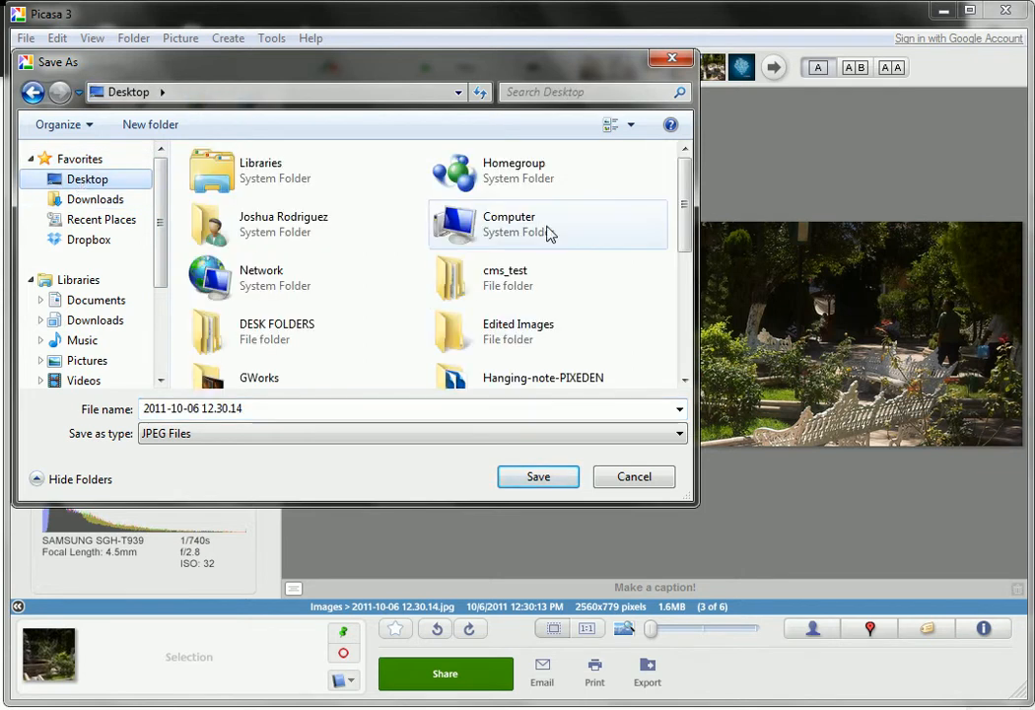
double_click(590, 333)
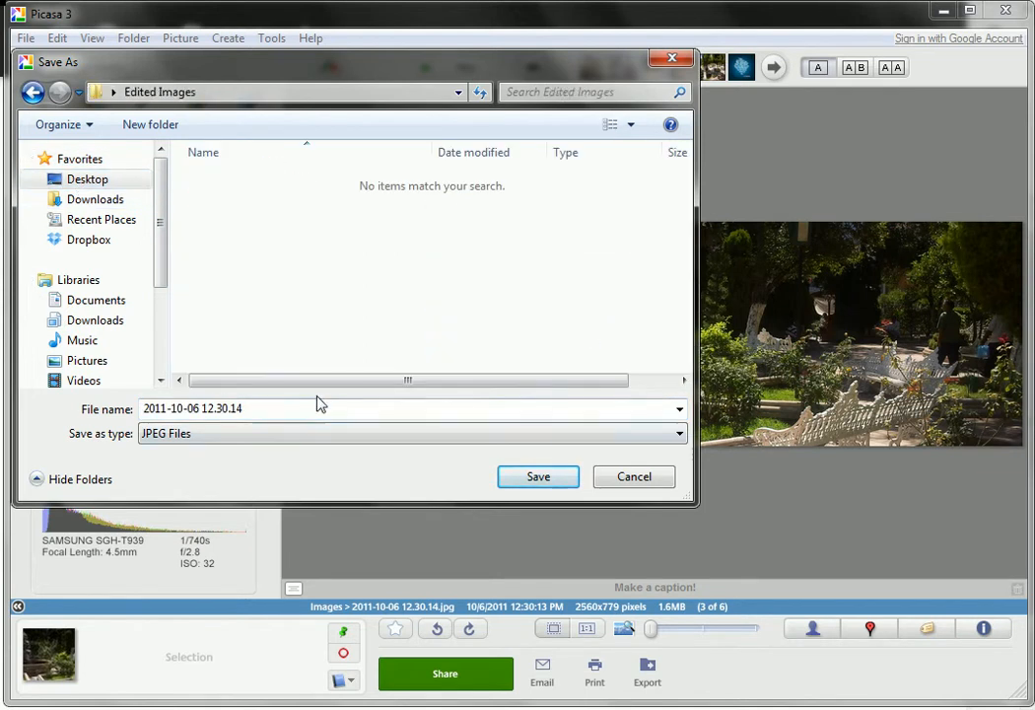
click(322, 405)
text(C)
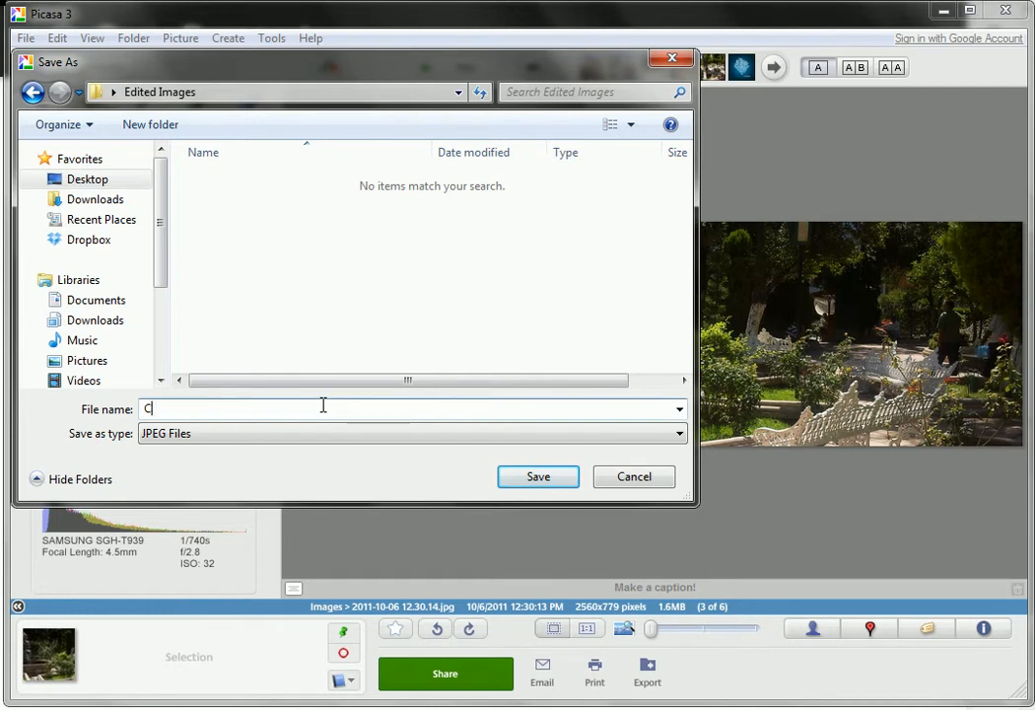
text(lass Banner)
click(549, 485)
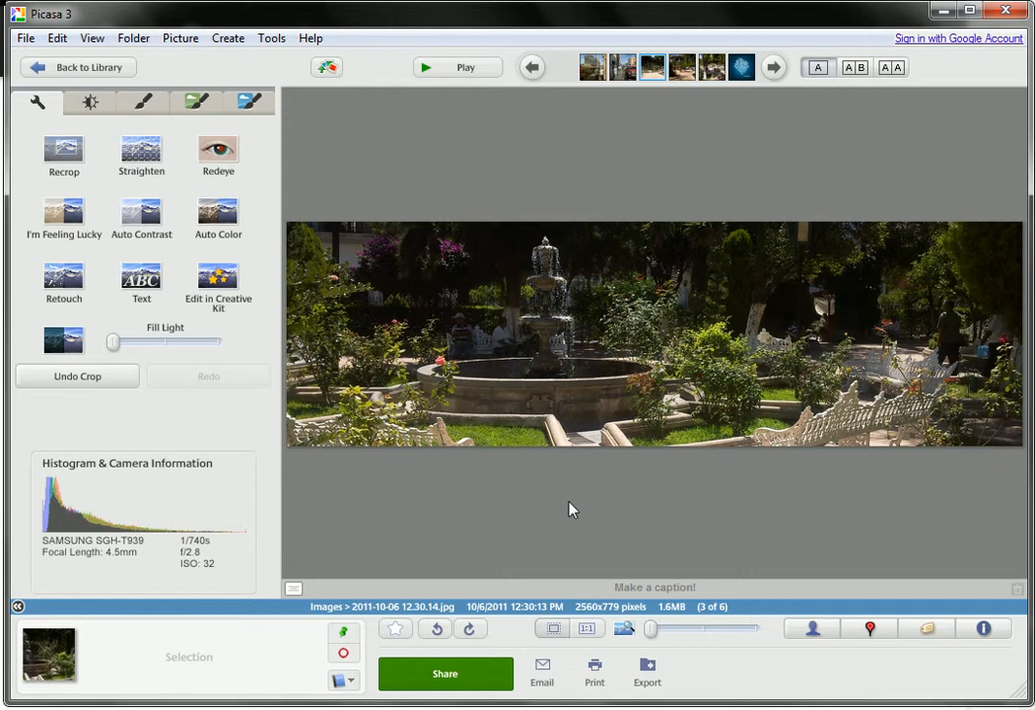
- Switch to the classroom page editor, set Class Banner.jpg from the Desktop's Edited Images folder as the Banner Image and save the changes
click(944, 12)
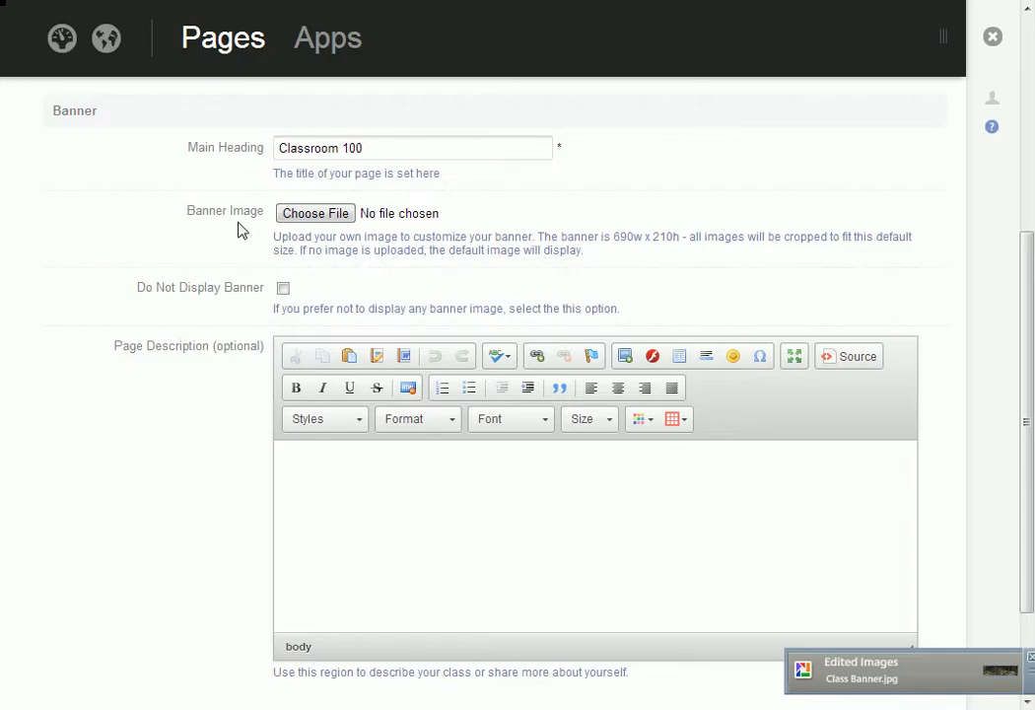
click(317, 215)
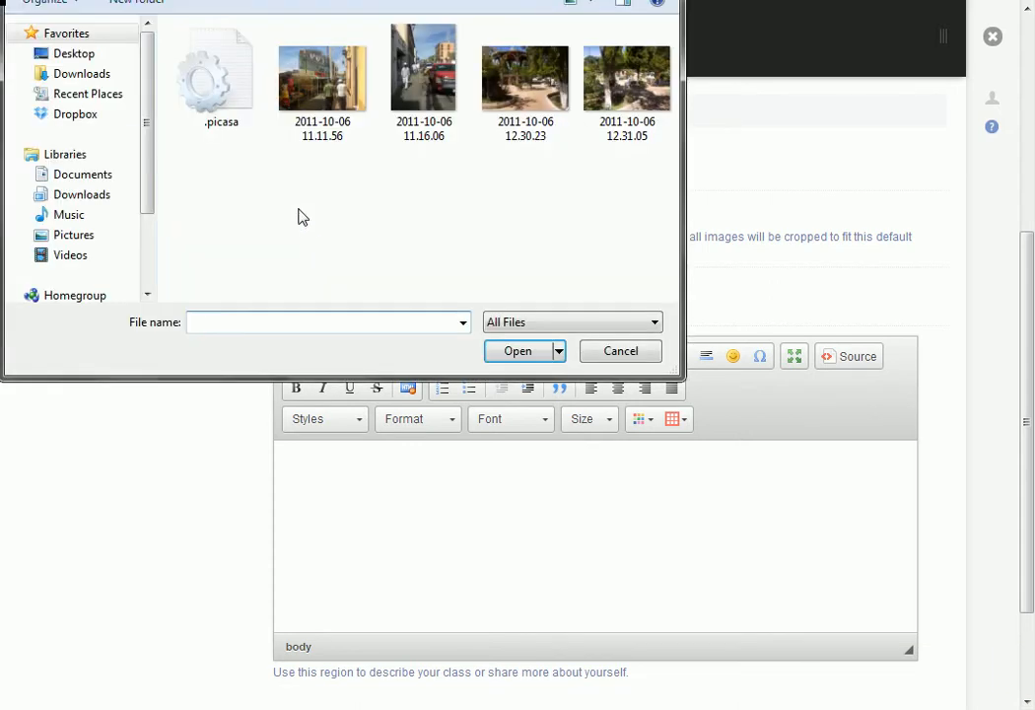
click(65, 56)
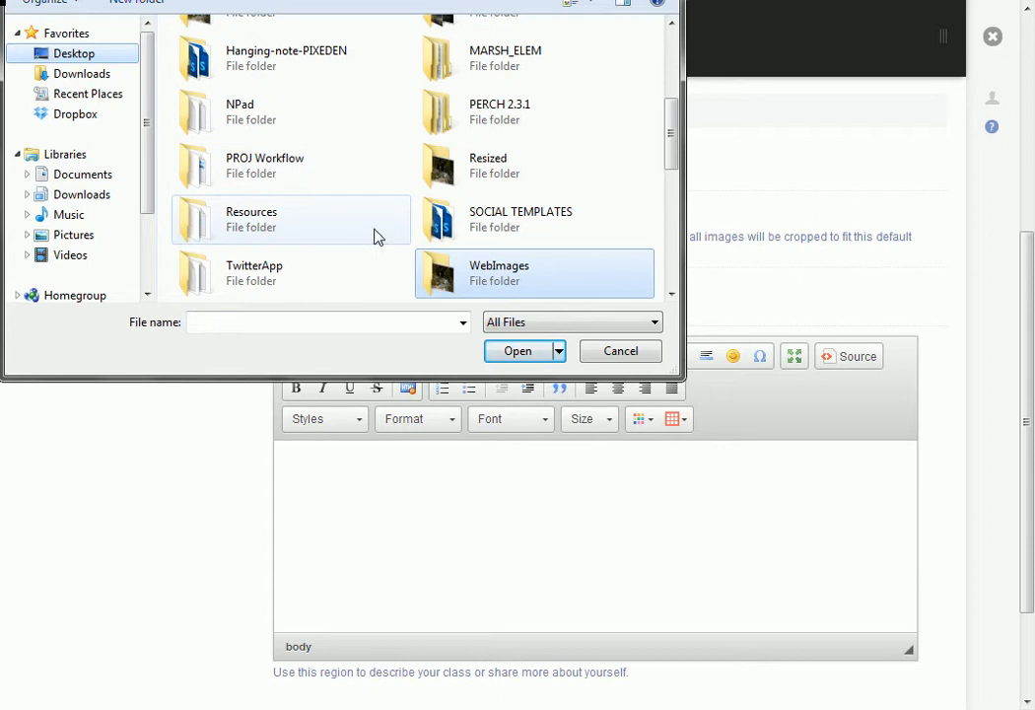
drag(673, 170, 671, 123)
double_click(221, 99)
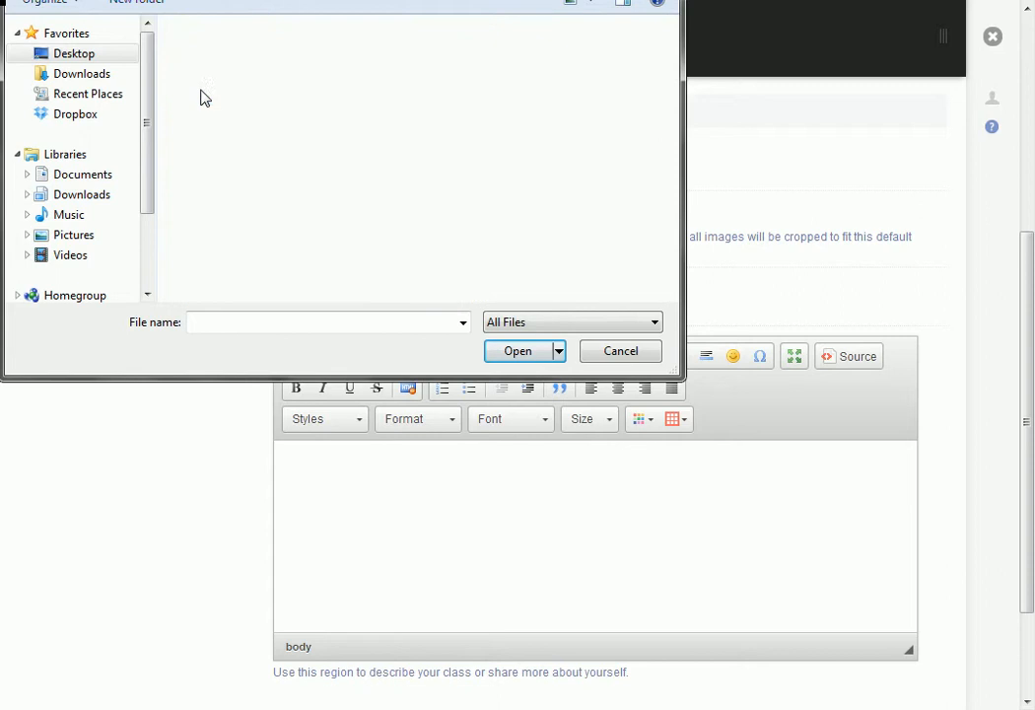
click(233, 37)
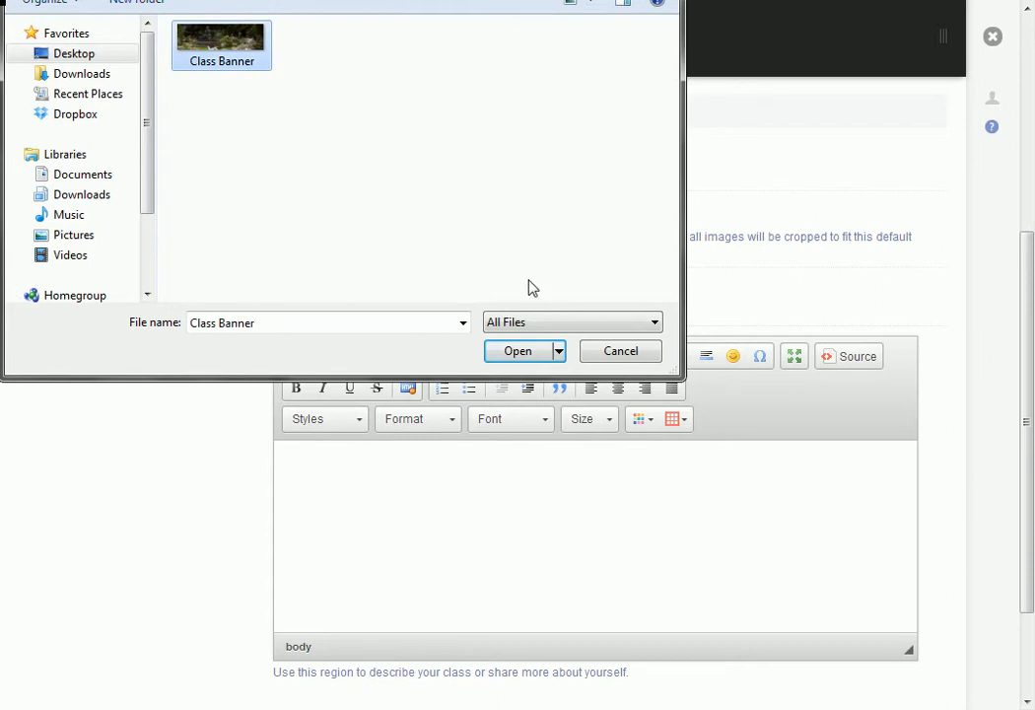
click(522, 353)
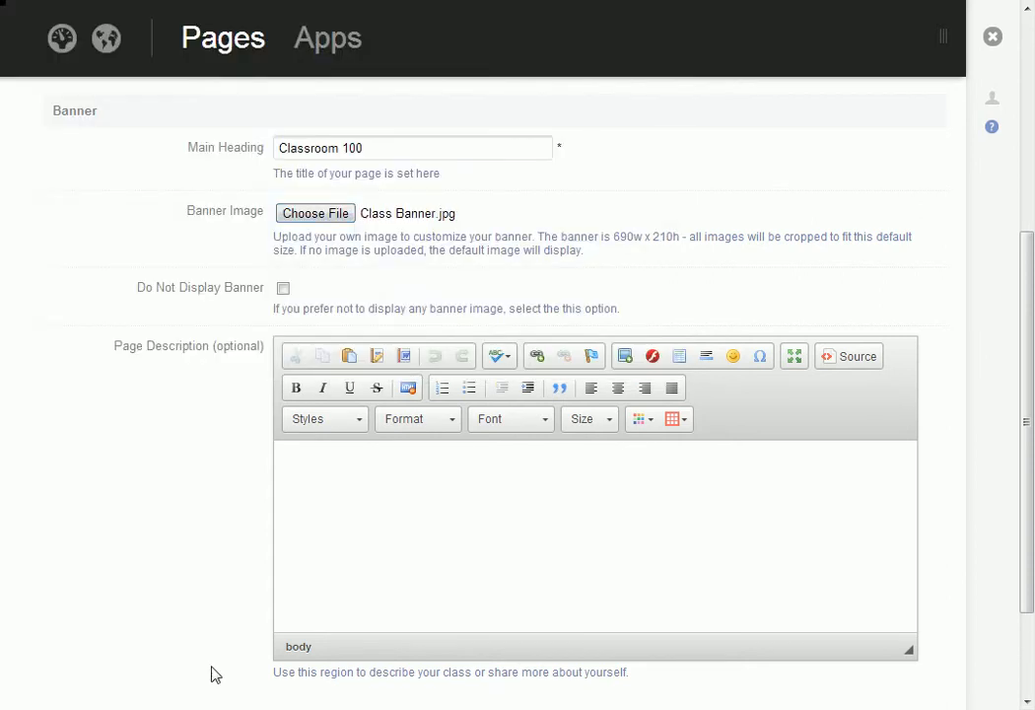
scroll(196, 611, down, 3)
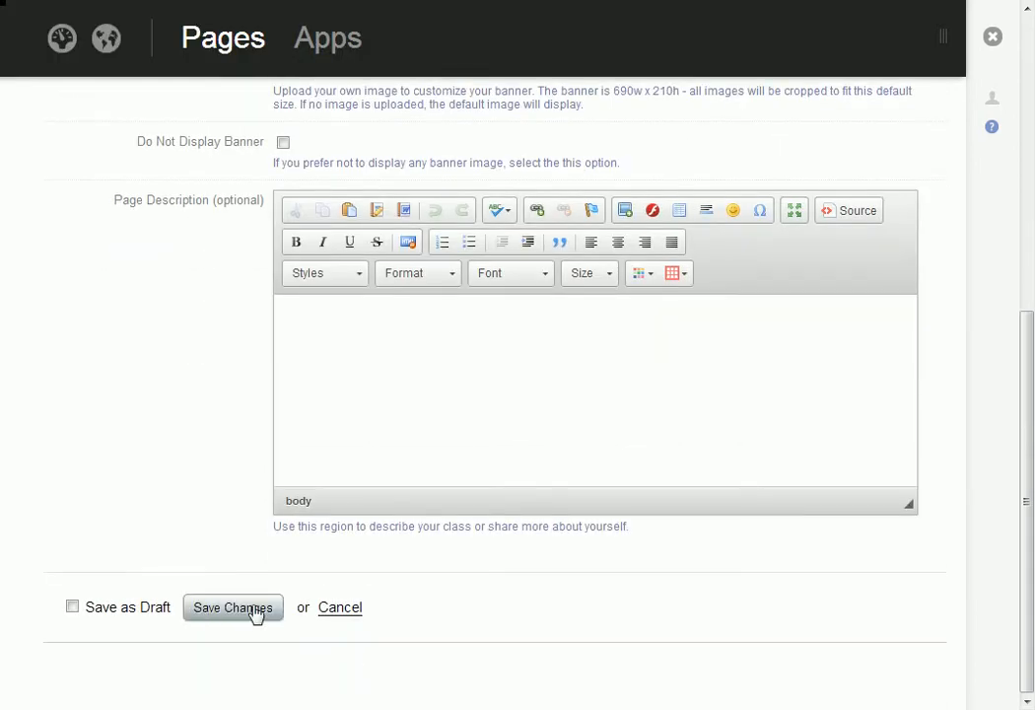
click(225, 612)
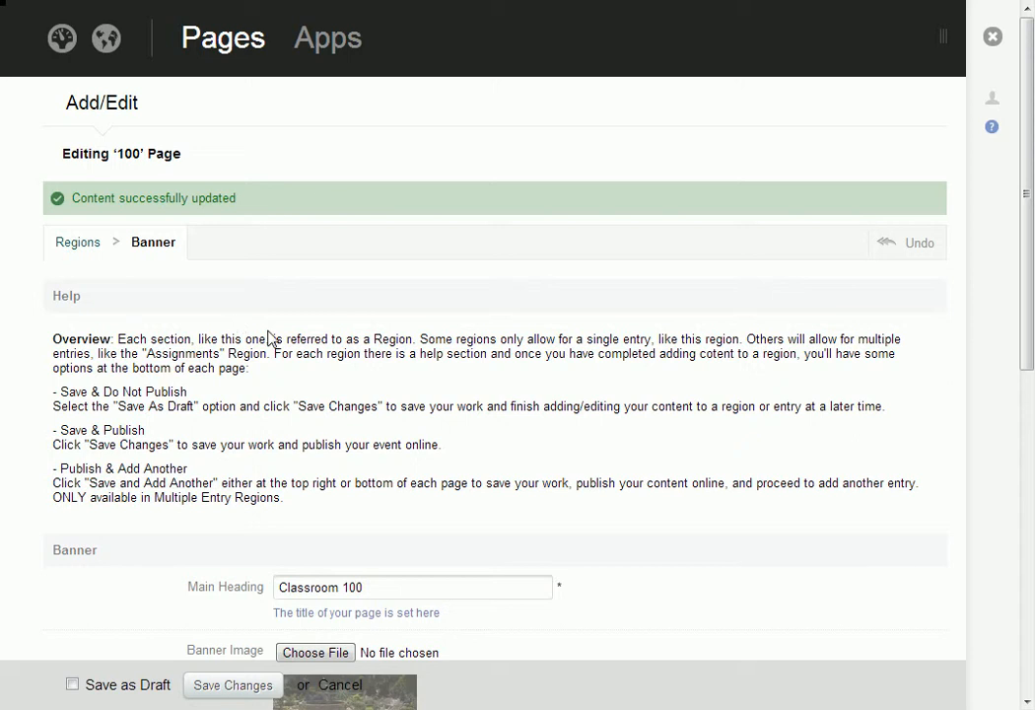
- Mark the uploaded banner image for removal and save the changes to the Banner region
scroll(217, 355, down, 3)
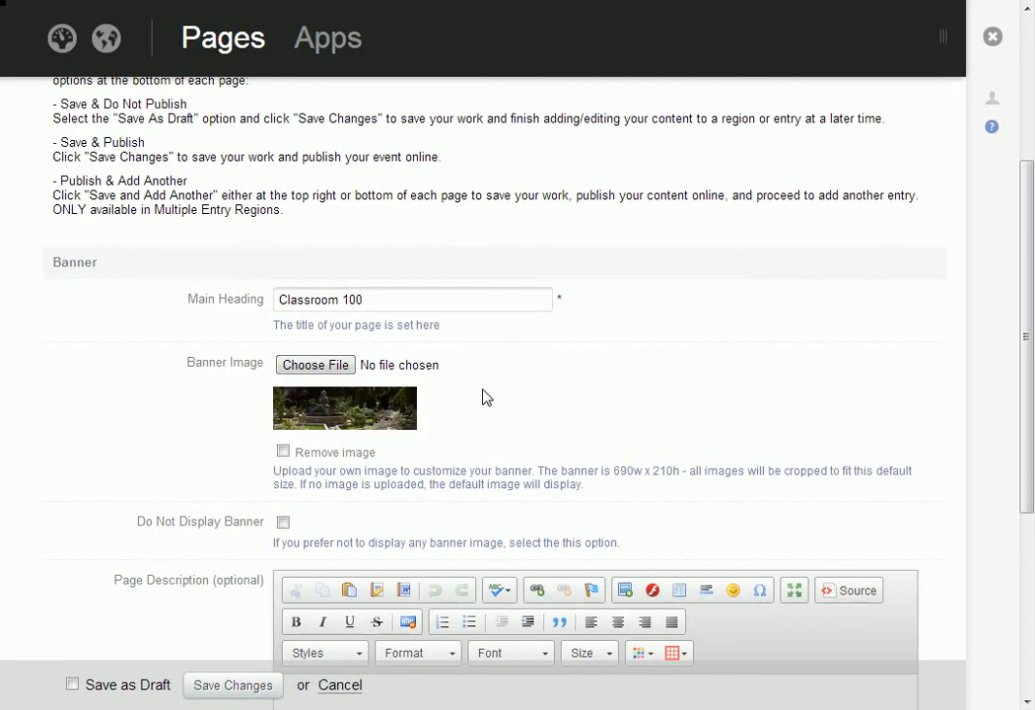
scroll(425, 409, down, 1)
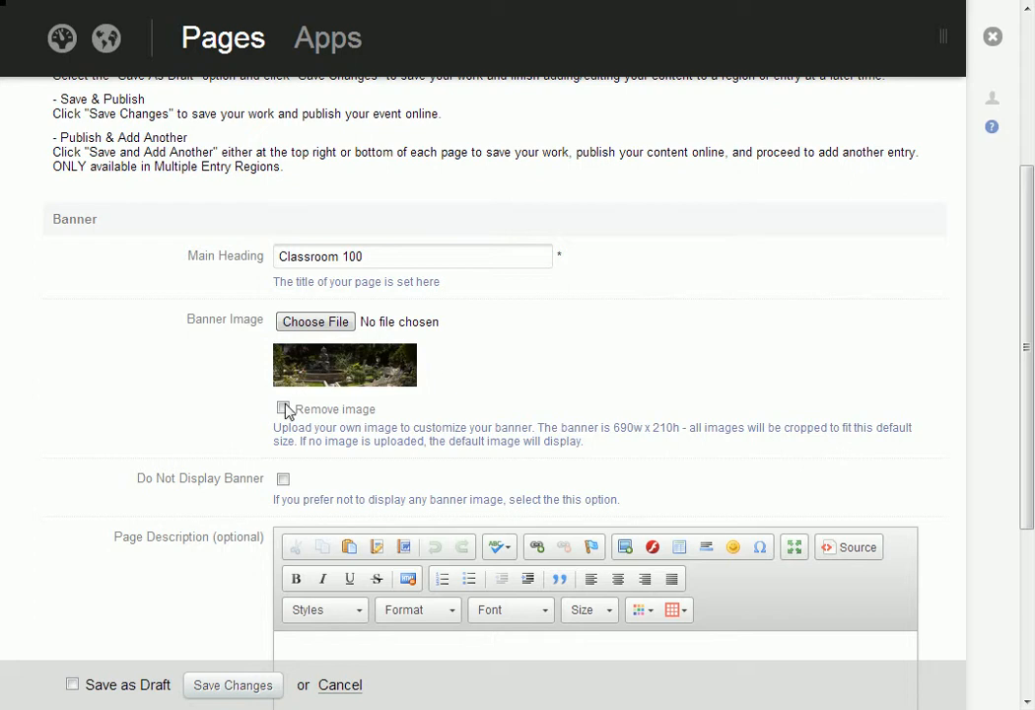
click(228, 687)
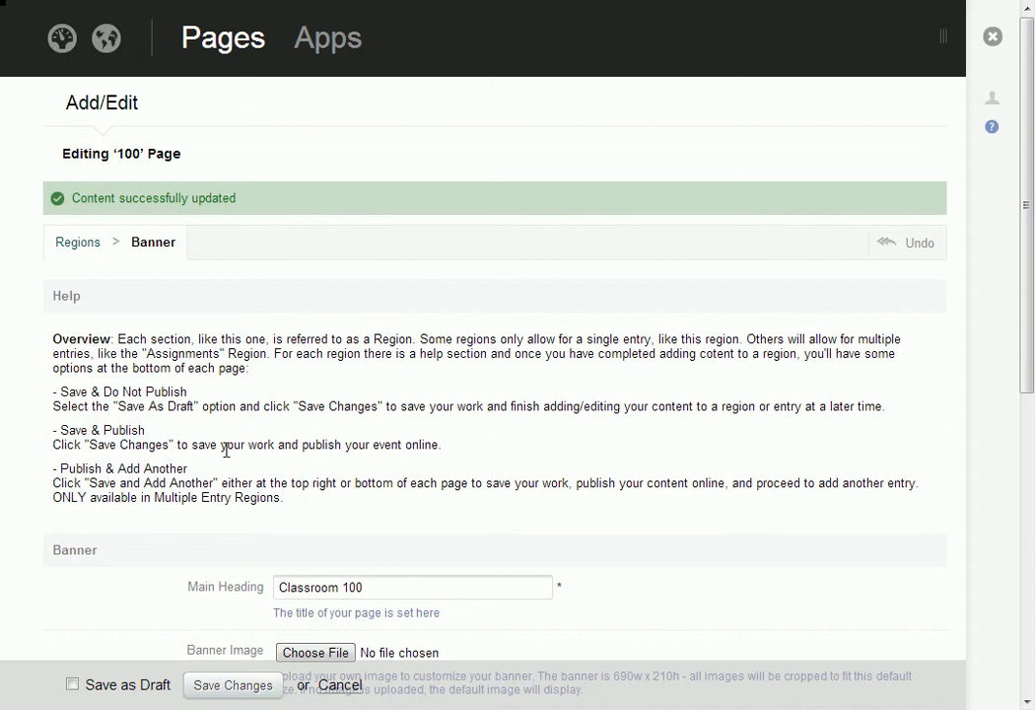
scroll(252, 455, down, 5)
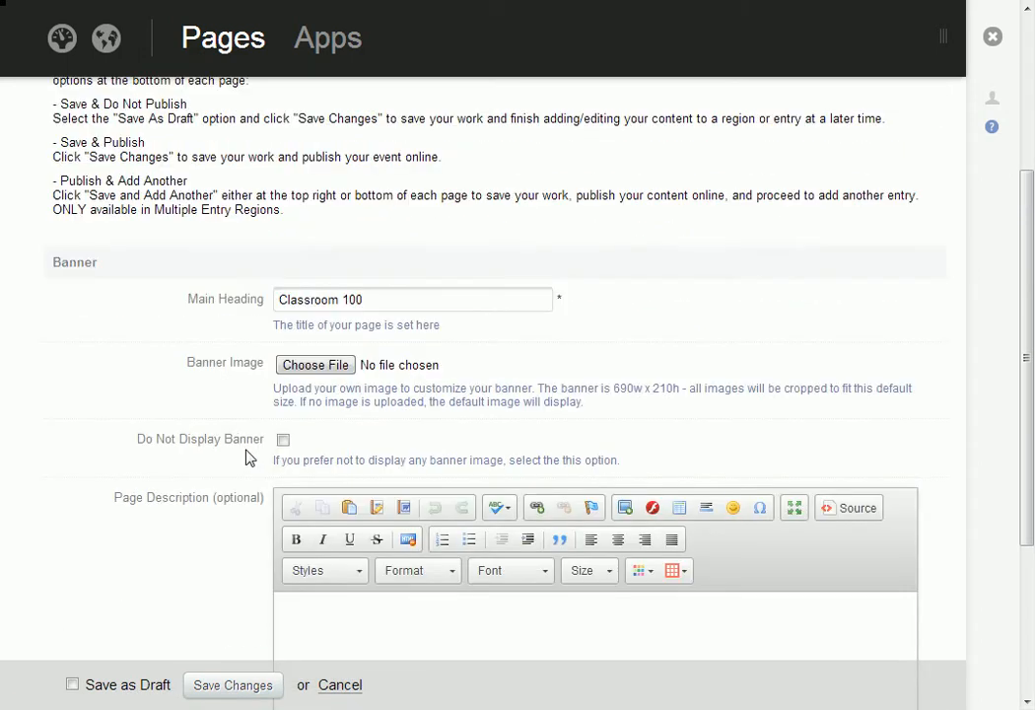
scroll(230, 478, down, 1)
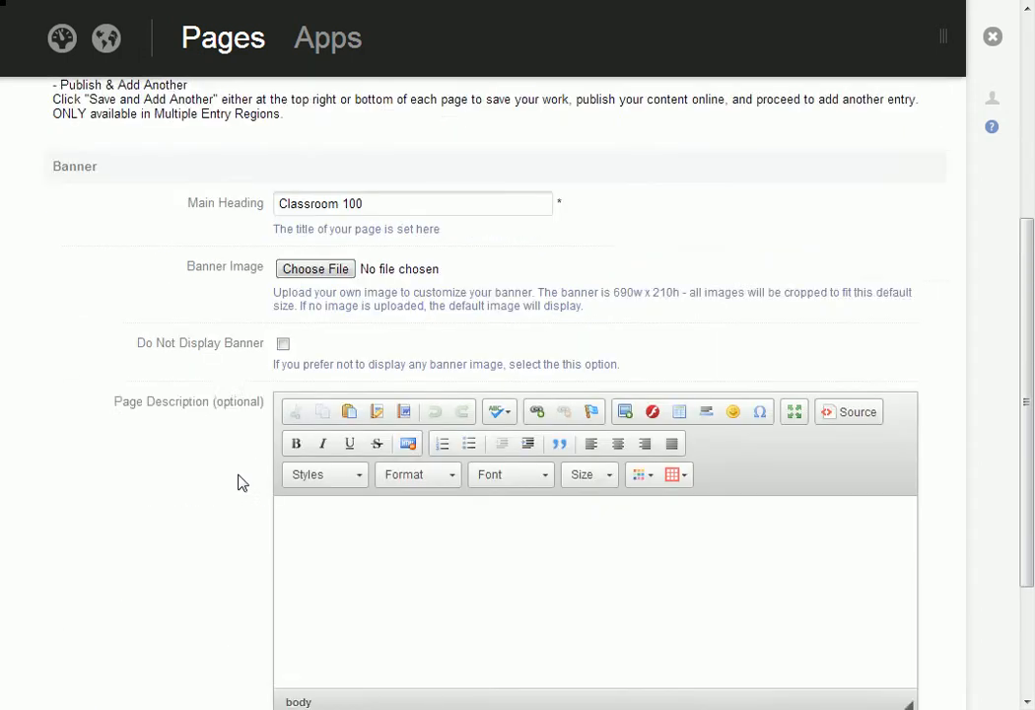
- Open the page's Gallery region and add three empty image entries to its album
scroll(237, 483, up, 4)
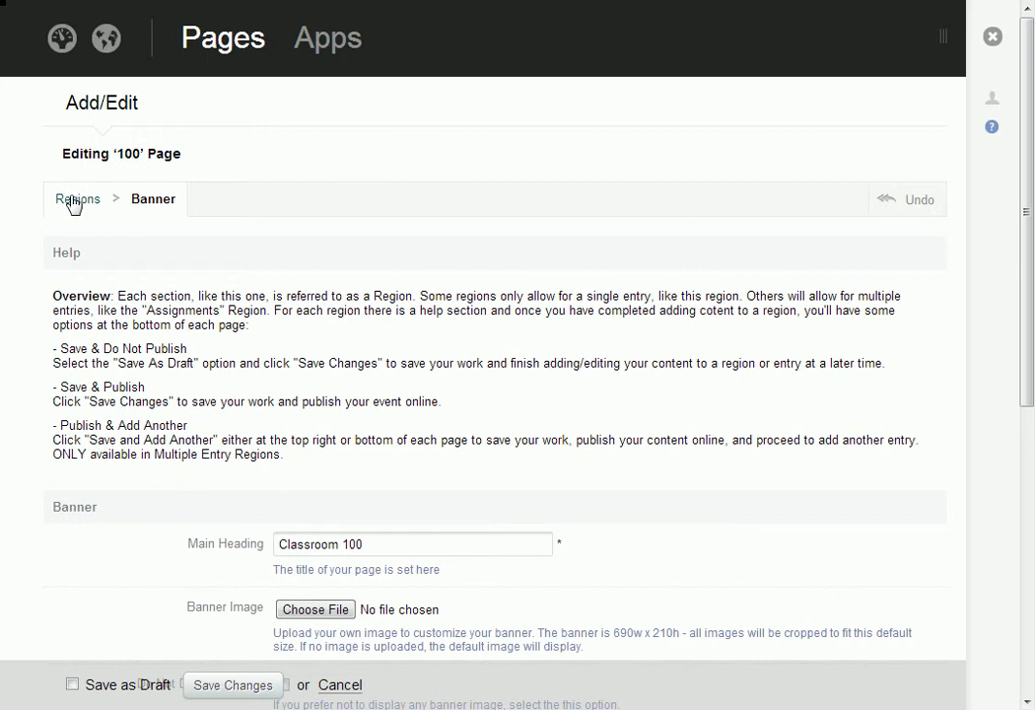
click(74, 201)
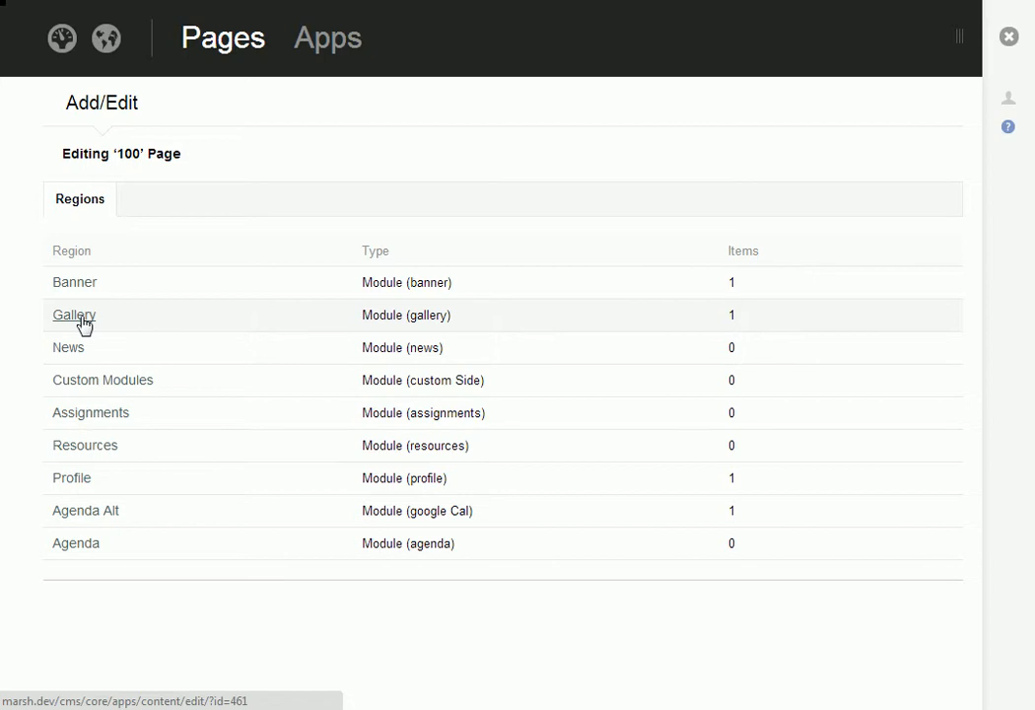
click(84, 326)
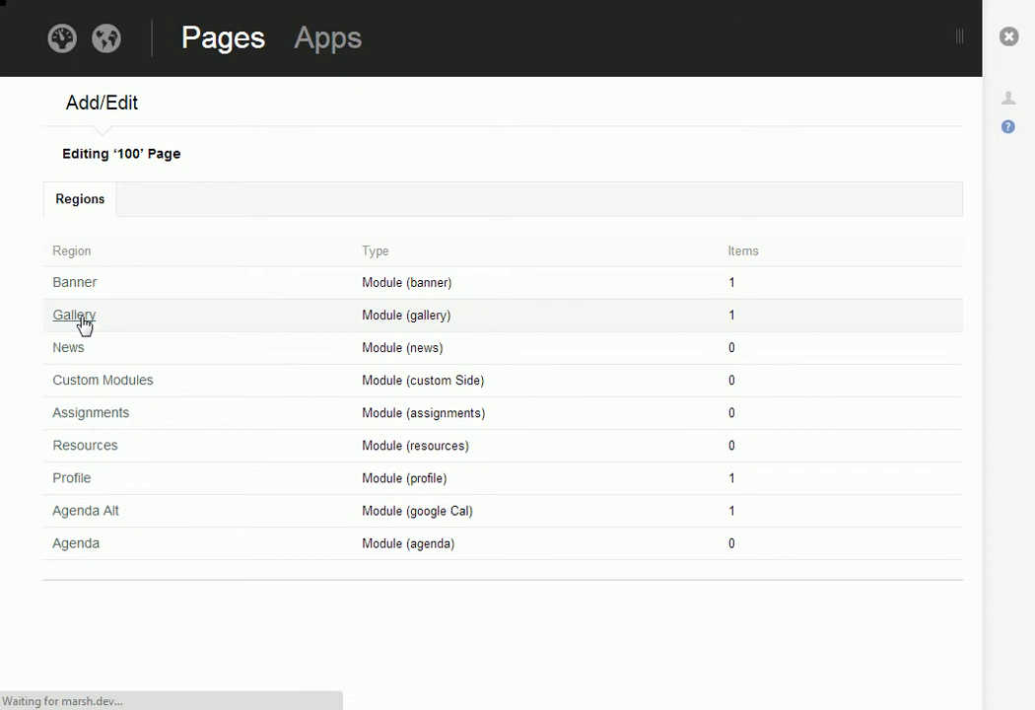
scroll(833, 328, down, 2)
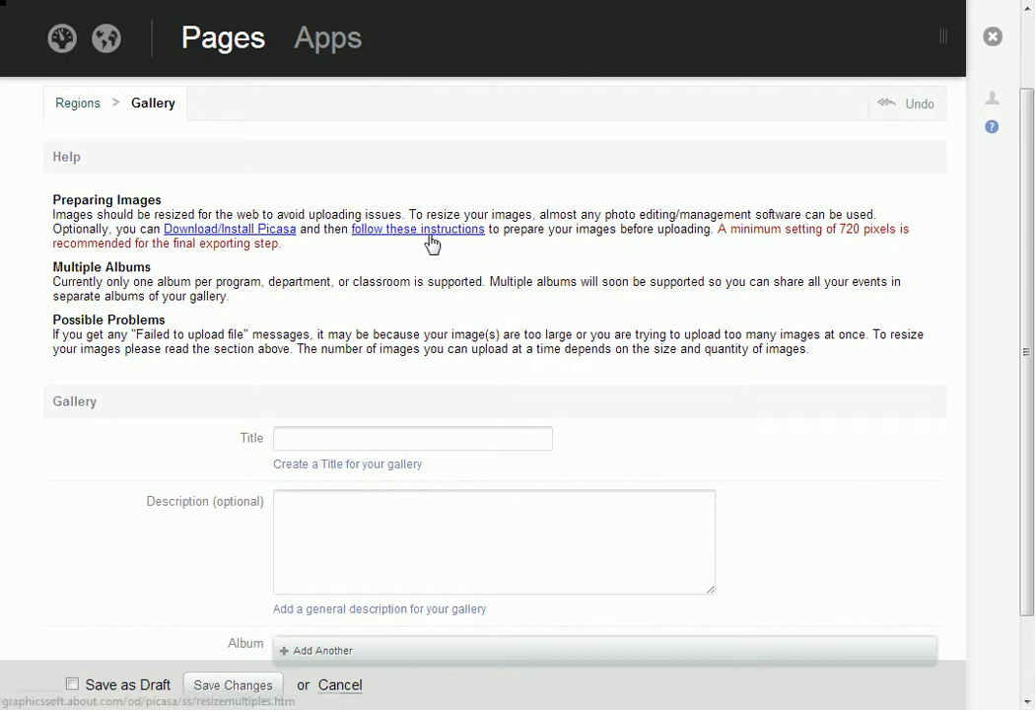
scroll(202, 336, down, 2)
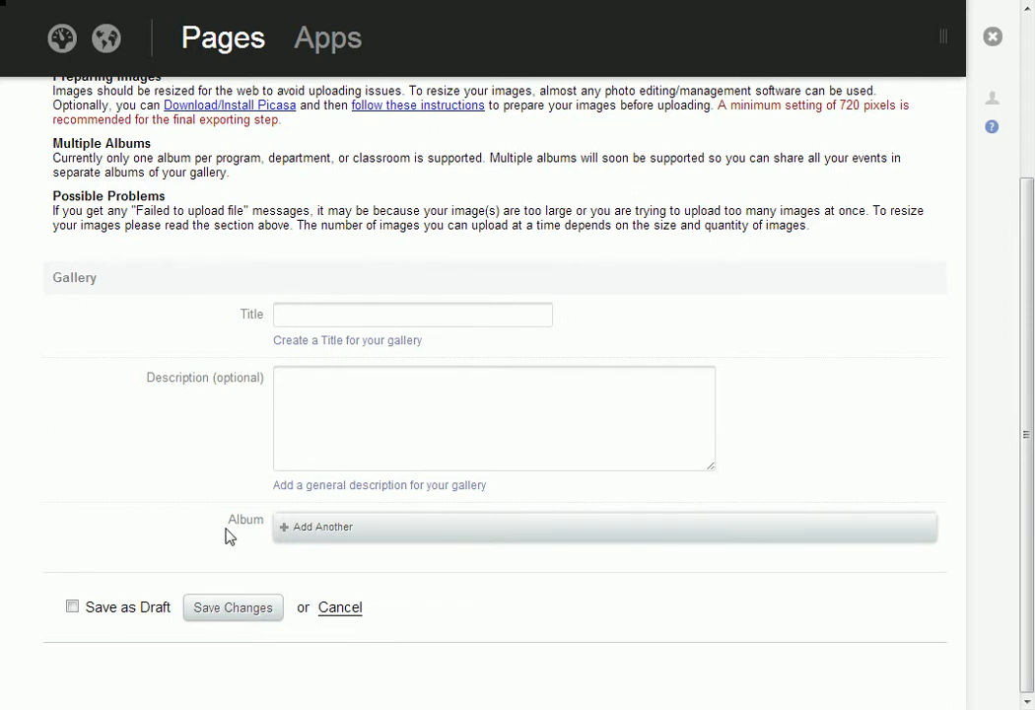
click(340, 531)
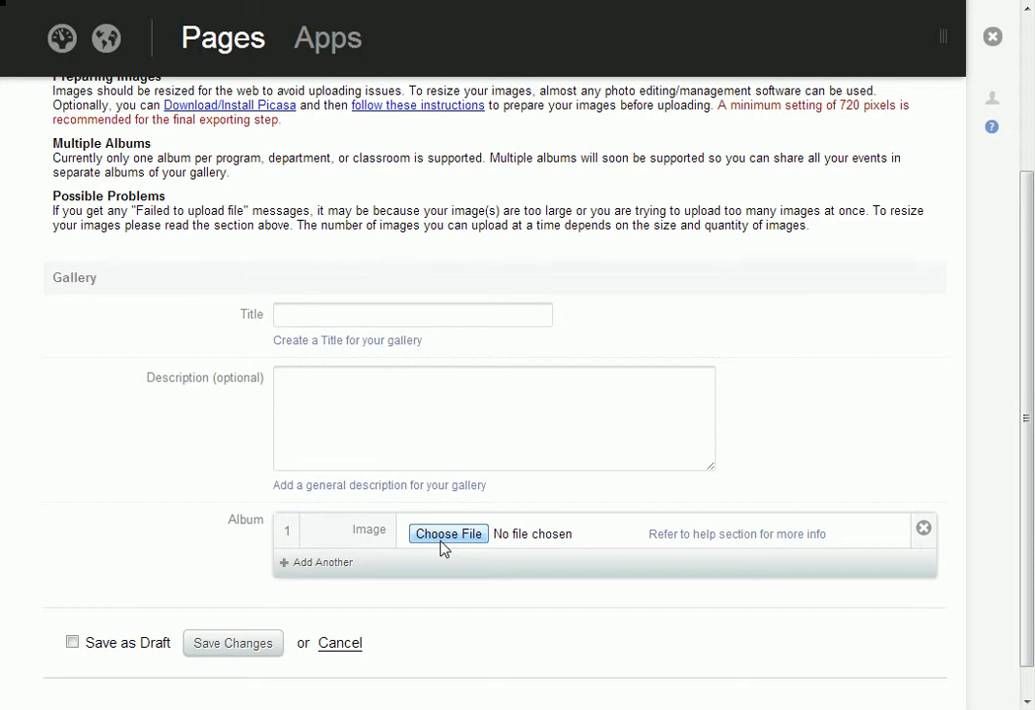
click(301, 565)
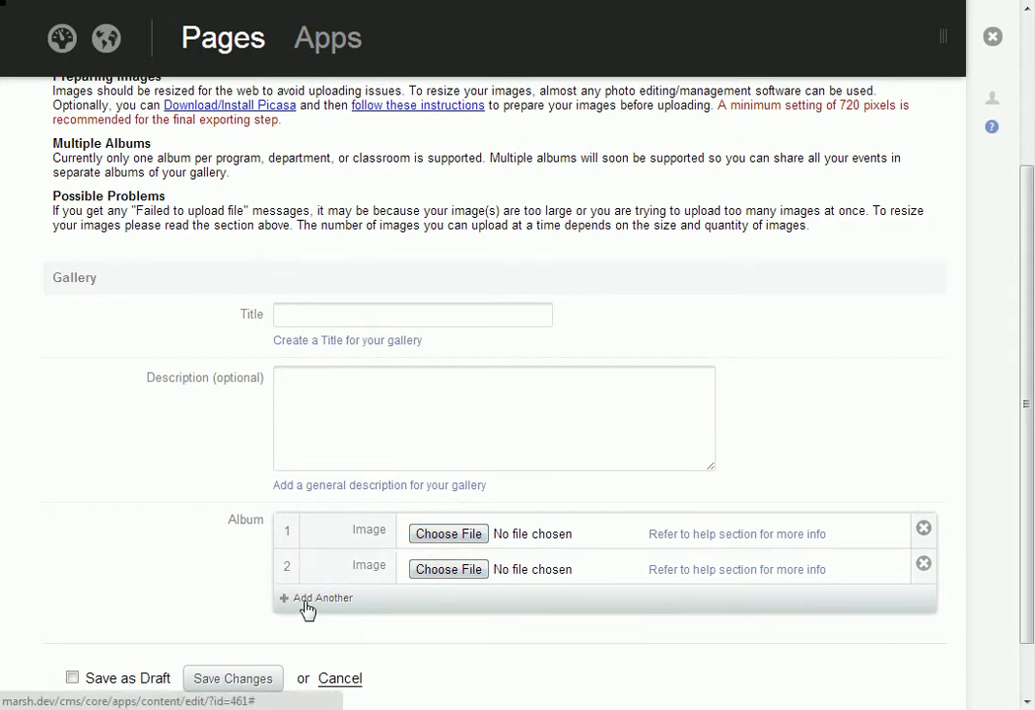
click(312, 600)
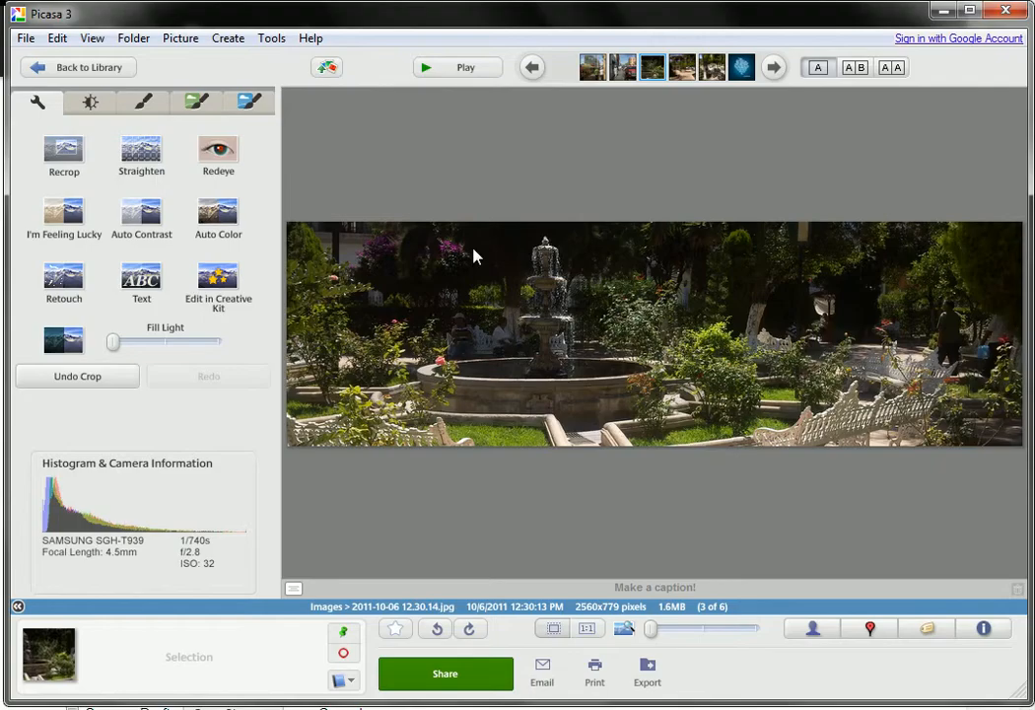
- Switch to Picasa, return to the library and select photos 11.11.56, 11.16.06, 12.30.23 and 12.31.05 in the 2011 Images folder
click(89, 69)
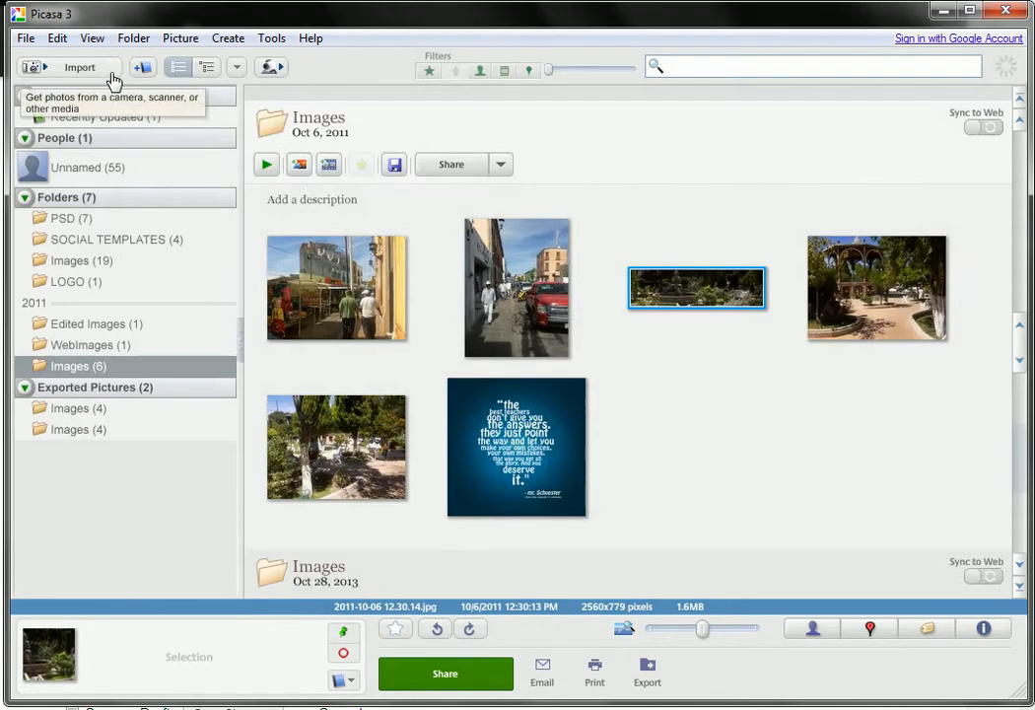
click(312, 258)
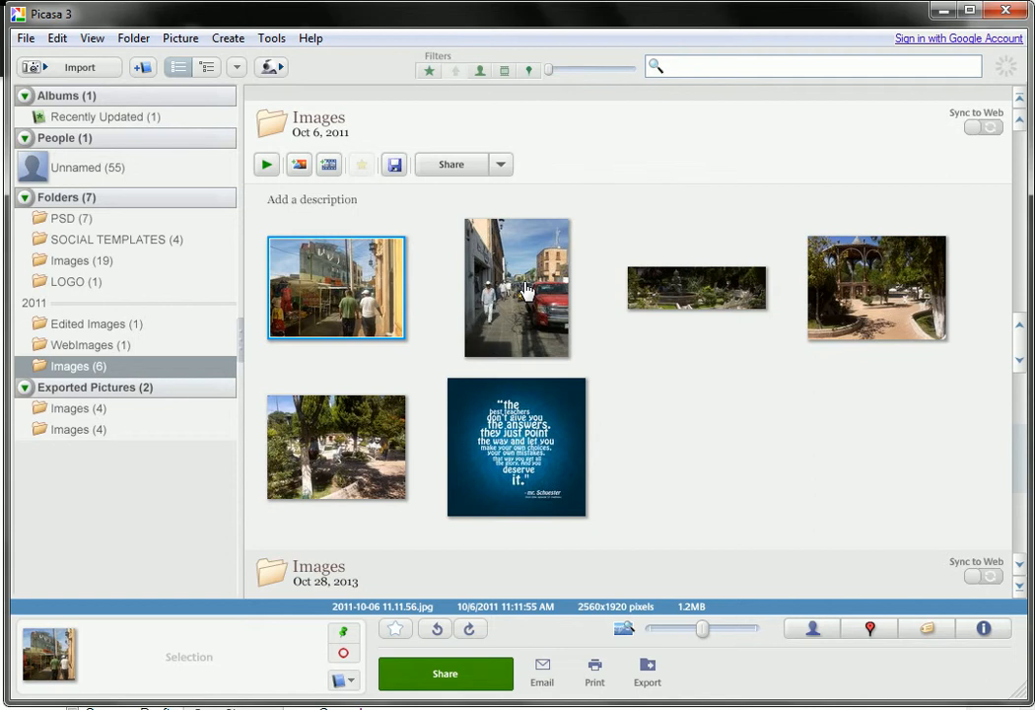
ctrl+click(526, 290)
ctrl+click(906, 306)
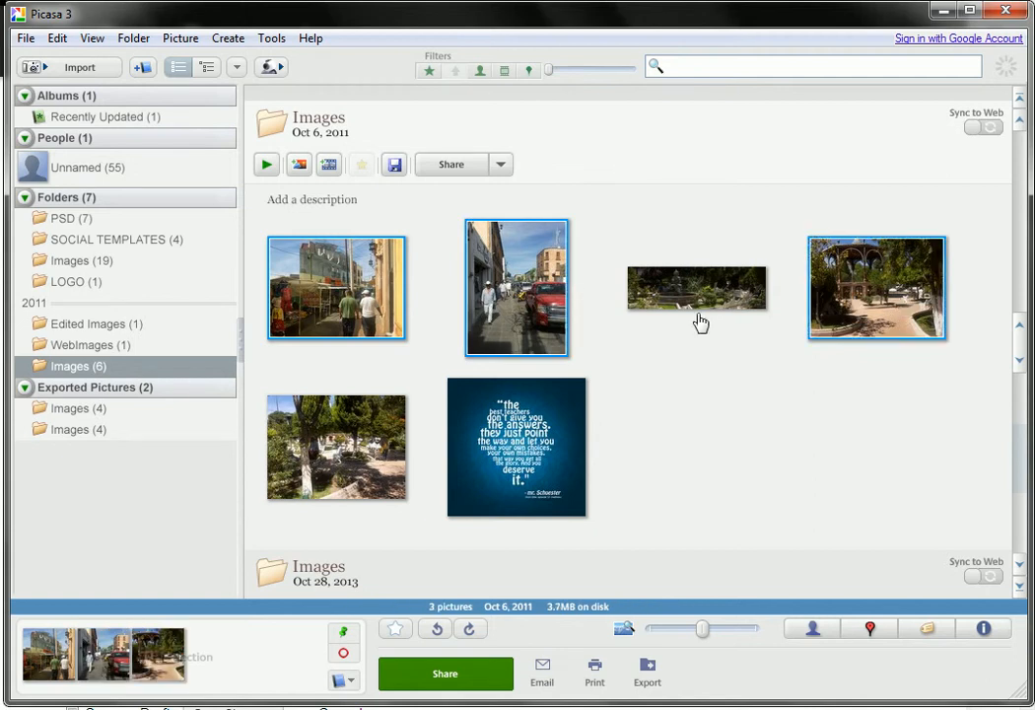
ctrl+click(322, 431)
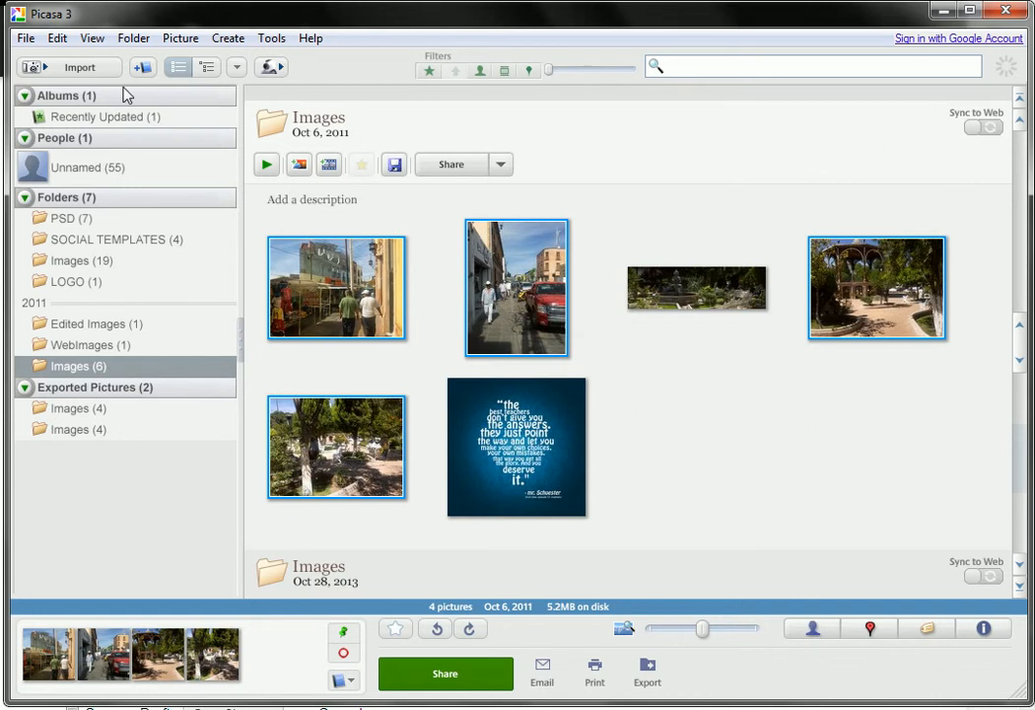
- Start exporting the selected photos to a folder, with Edited Images on the Desktop as the export location
click(25, 39)
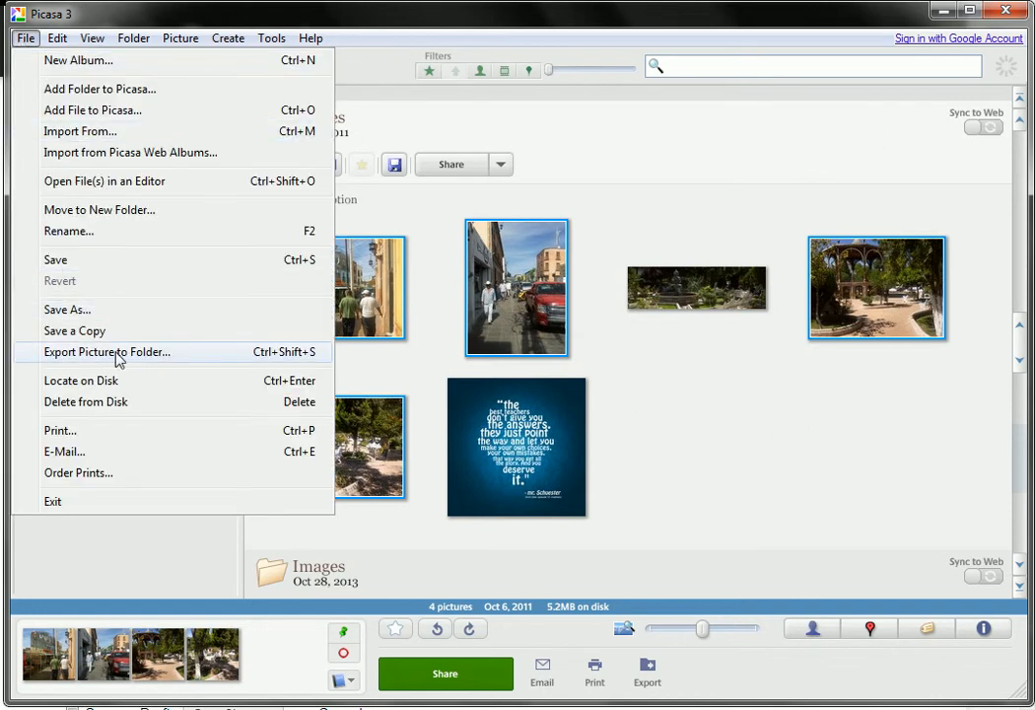
click(192, 359)
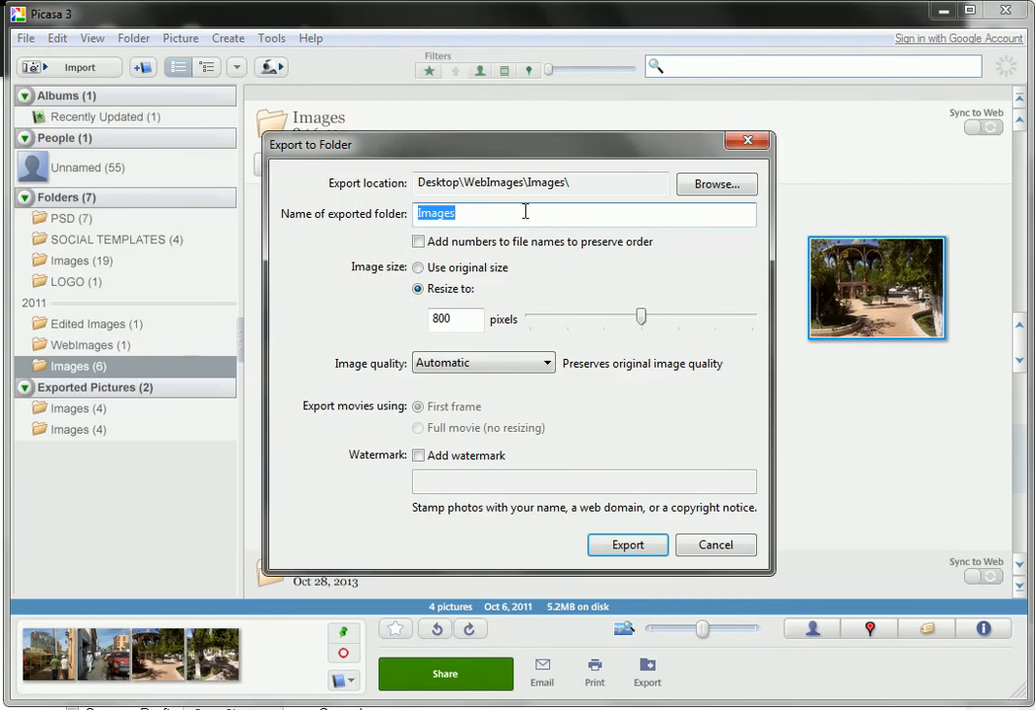
click(719, 186)
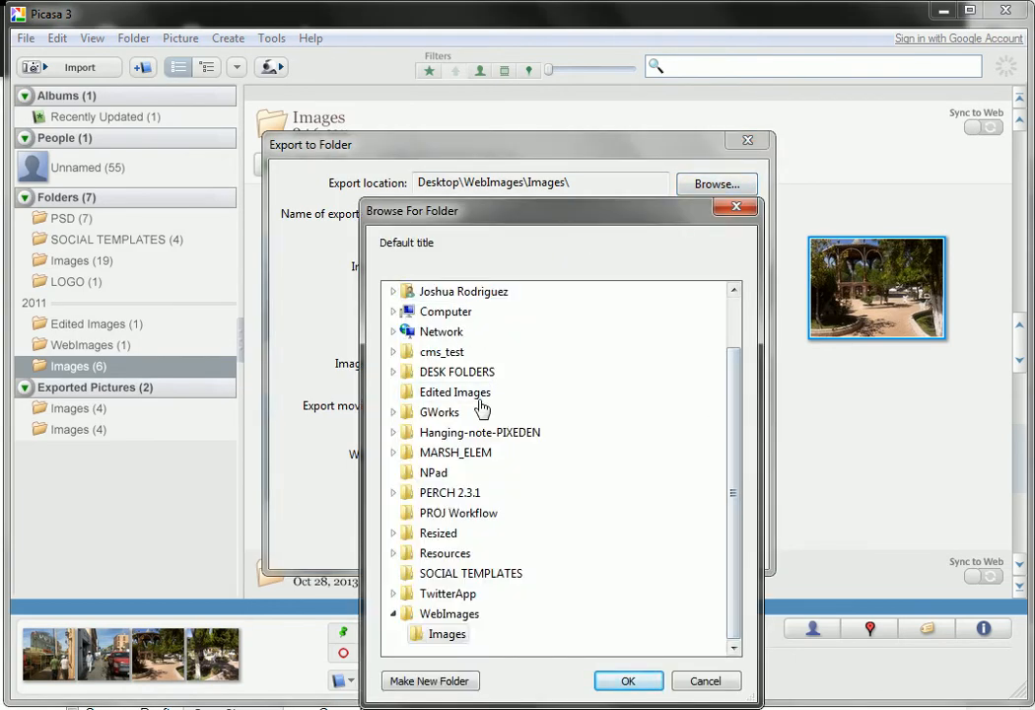
click(395, 394)
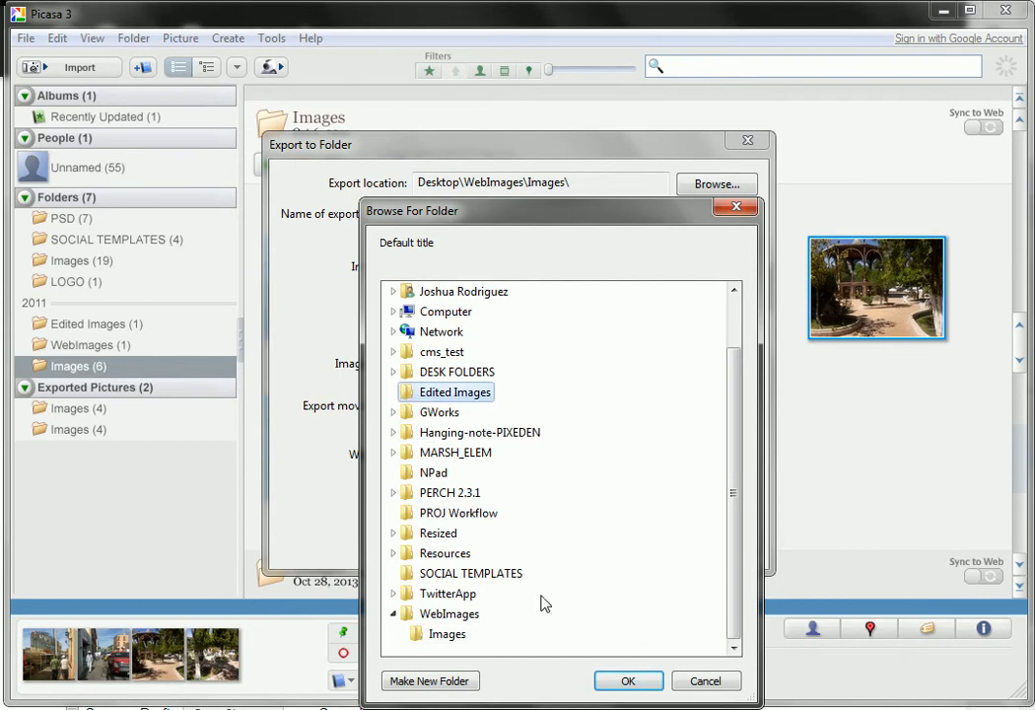
click(621, 680)
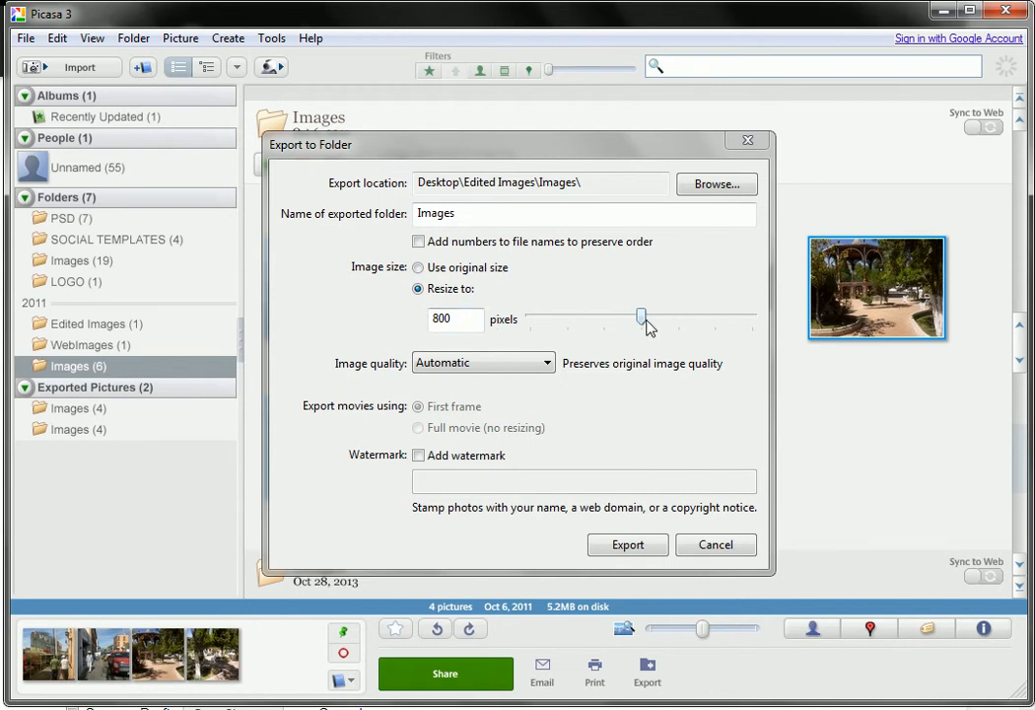
- Export the photos resized to 800 pixels at automatic quality into a folder named Images
mouse_move(645, 317)
mouse_down()
mouse_move(668, 325)
mouse_move(643, 317)
mouse_up()
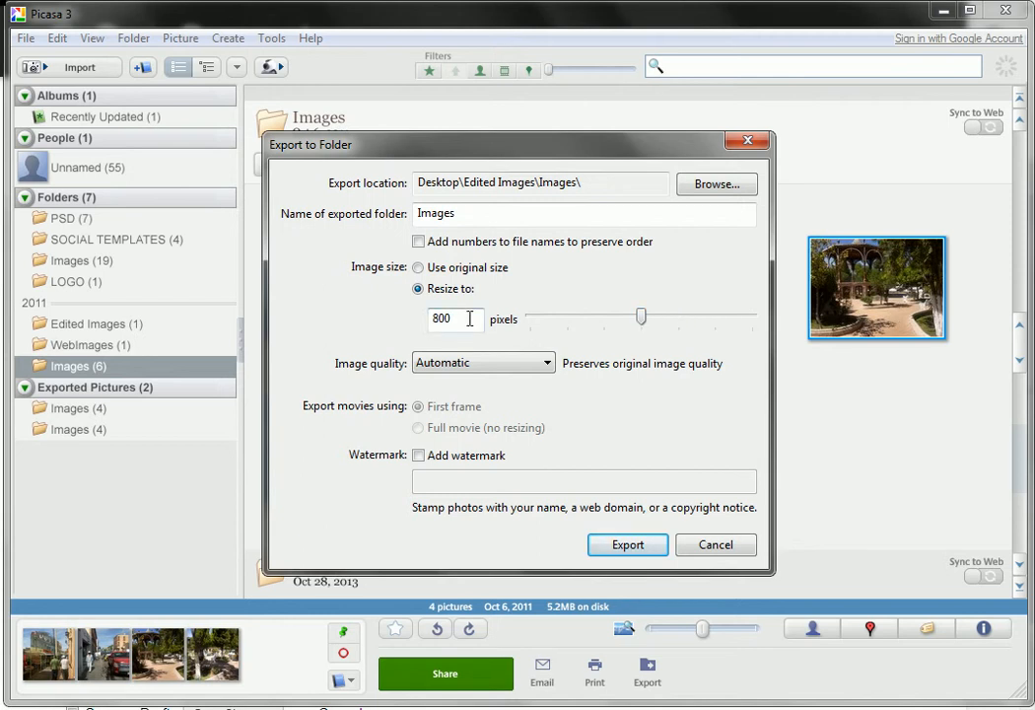
drag(469, 318, 405, 321)
click(533, 328)
click(628, 545)
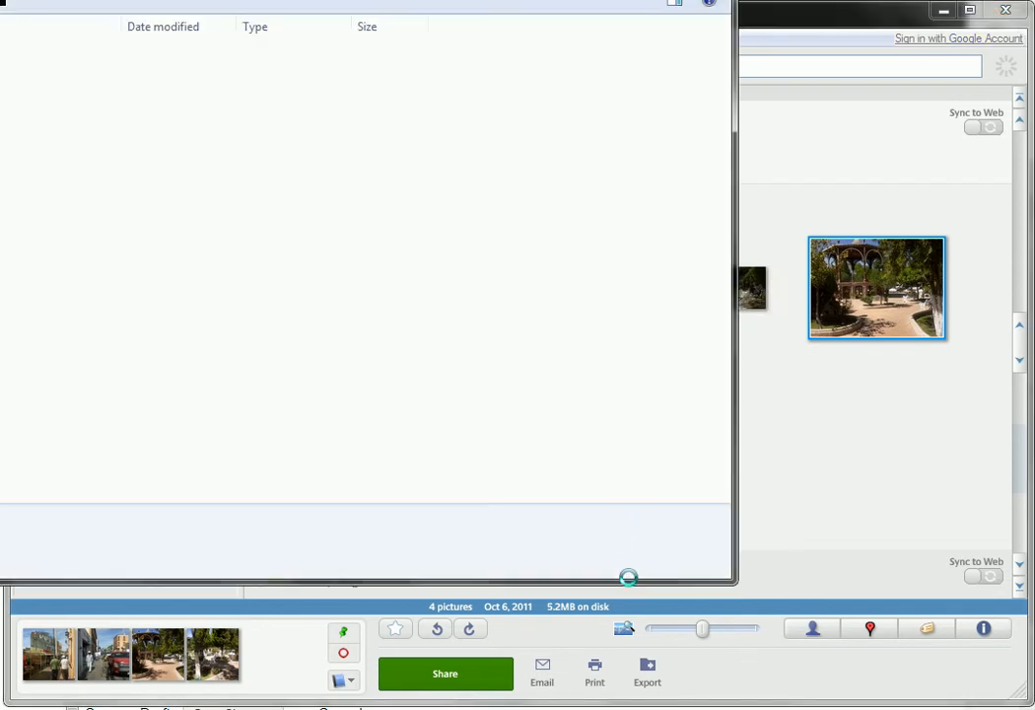
- Check the exported photos in the Images subfolder of Edited Images, close the folder window and switch back to the gallery form
drag(193, 0, 481, 48)
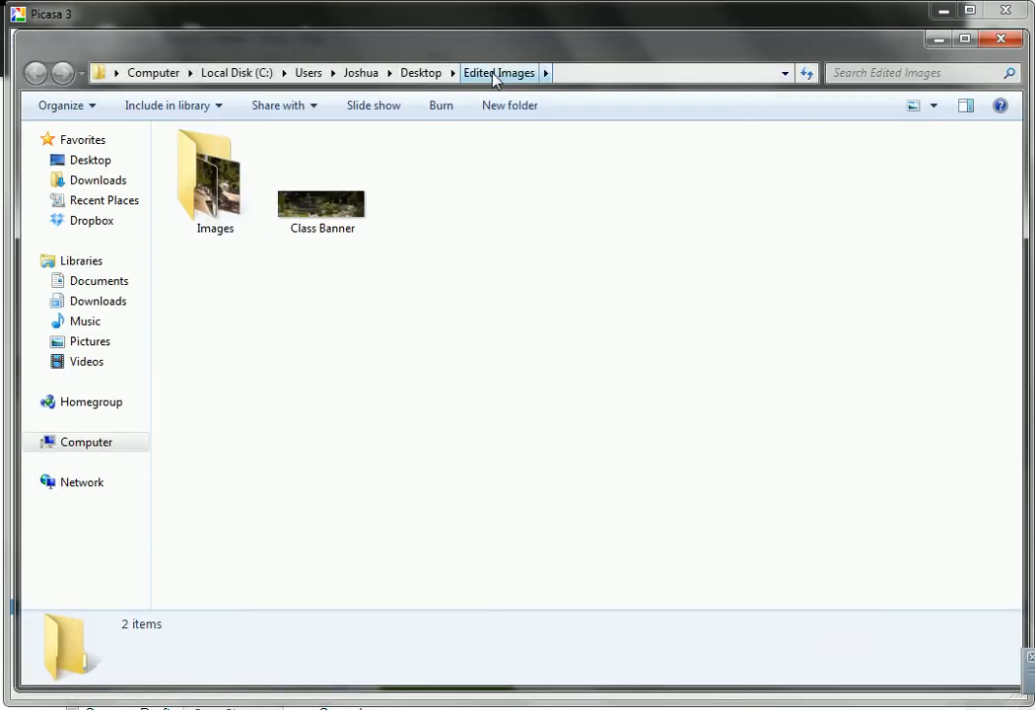
double_click(194, 167)
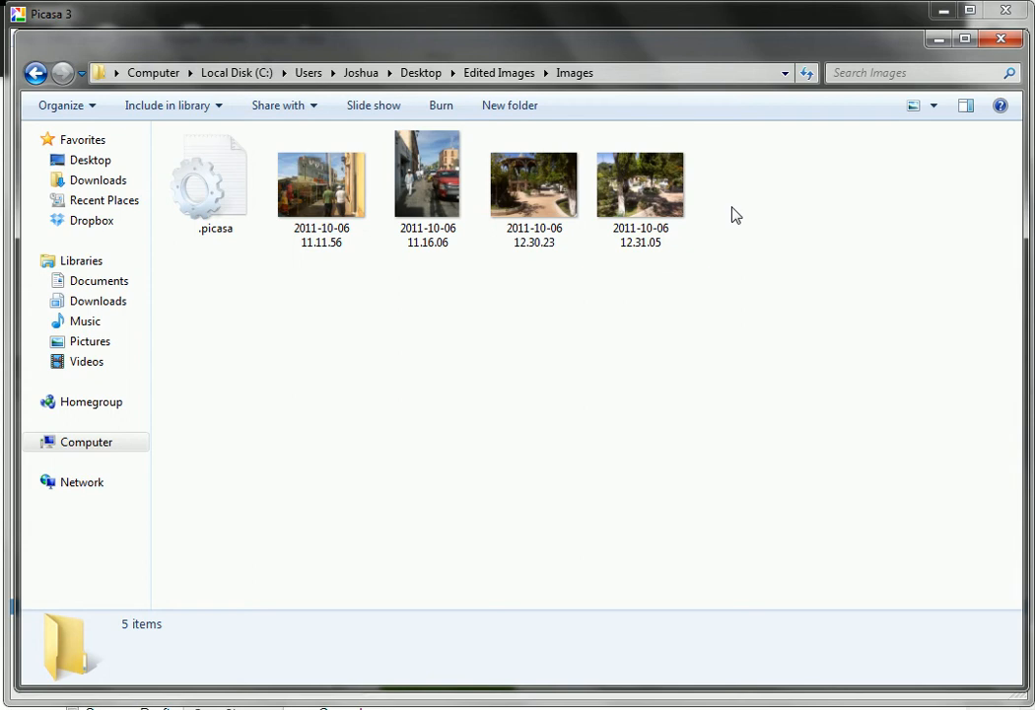
click(1001, 43)
click(935, 17)
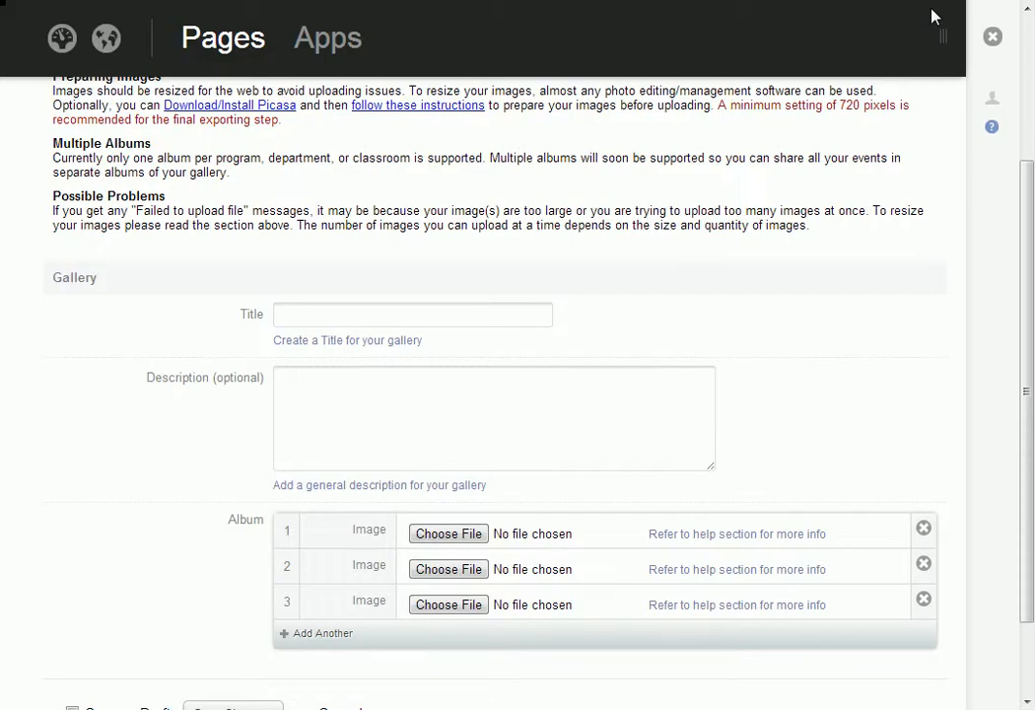
- Set the album's first image to 2011-10-06 11.11.56 from the Images folder and save the gallery changes
click(459, 535)
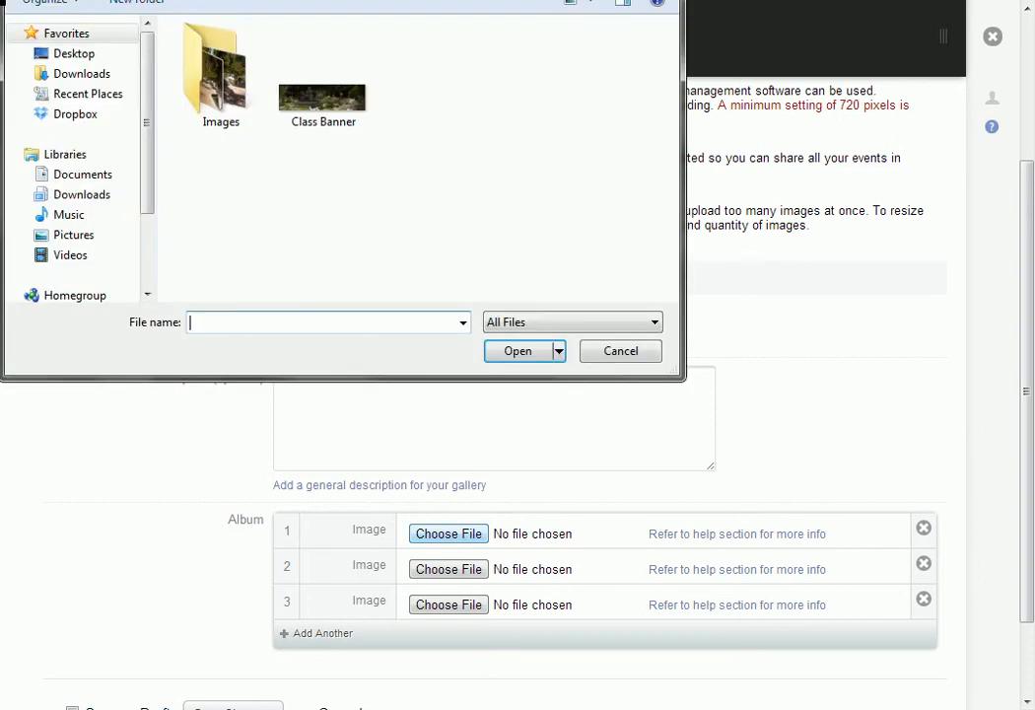
double_click(198, 77)
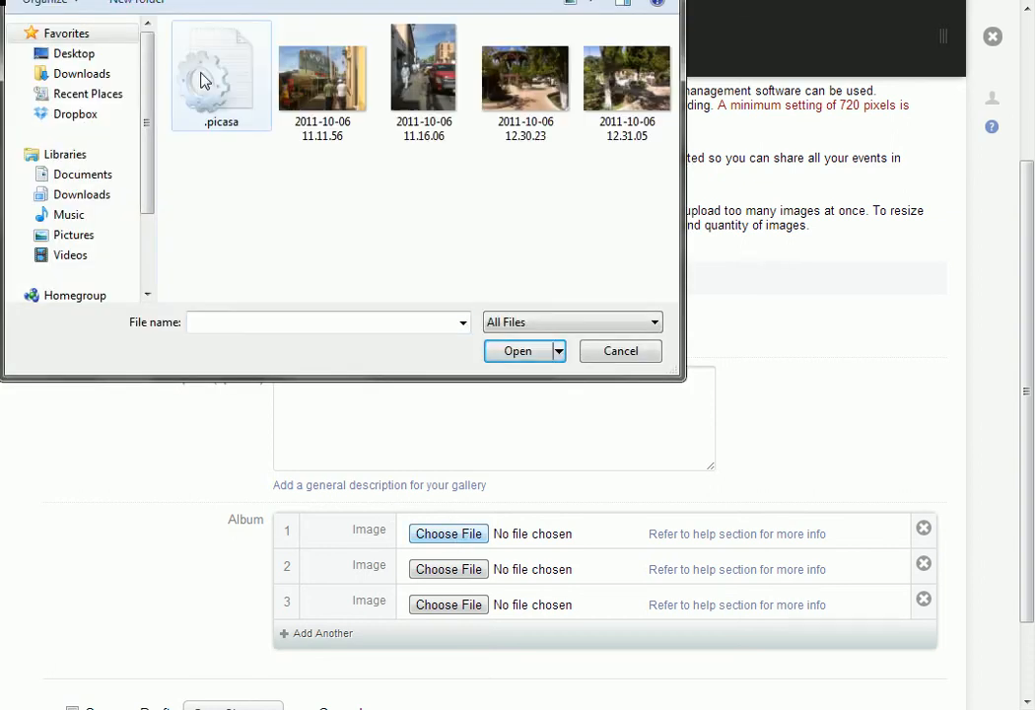
click(303, 82)
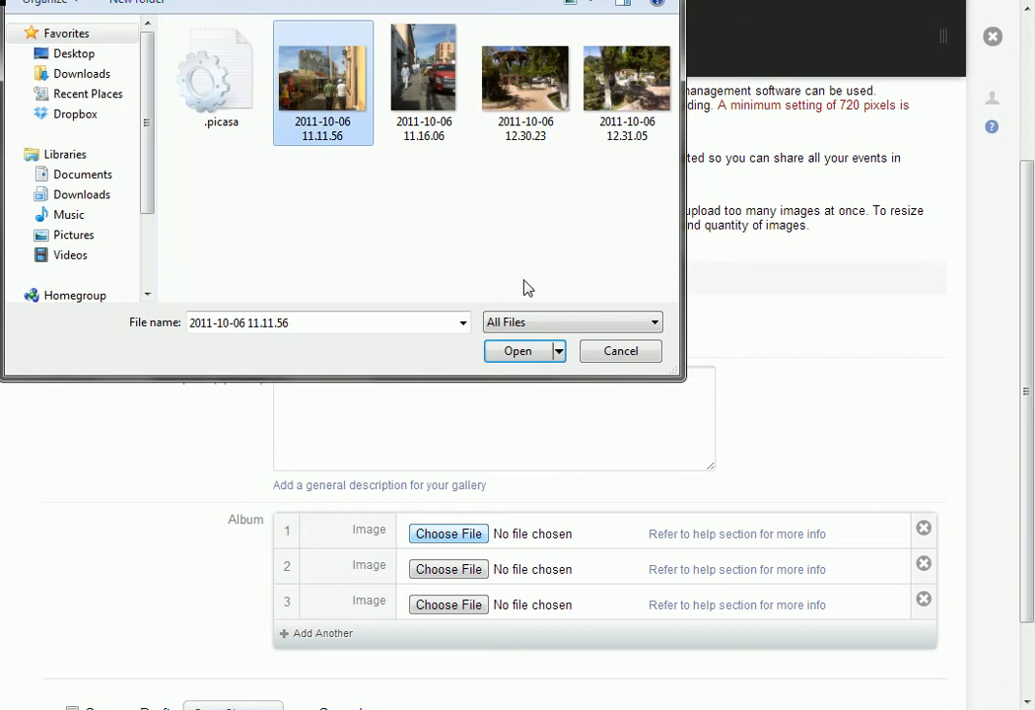
click(524, 355)
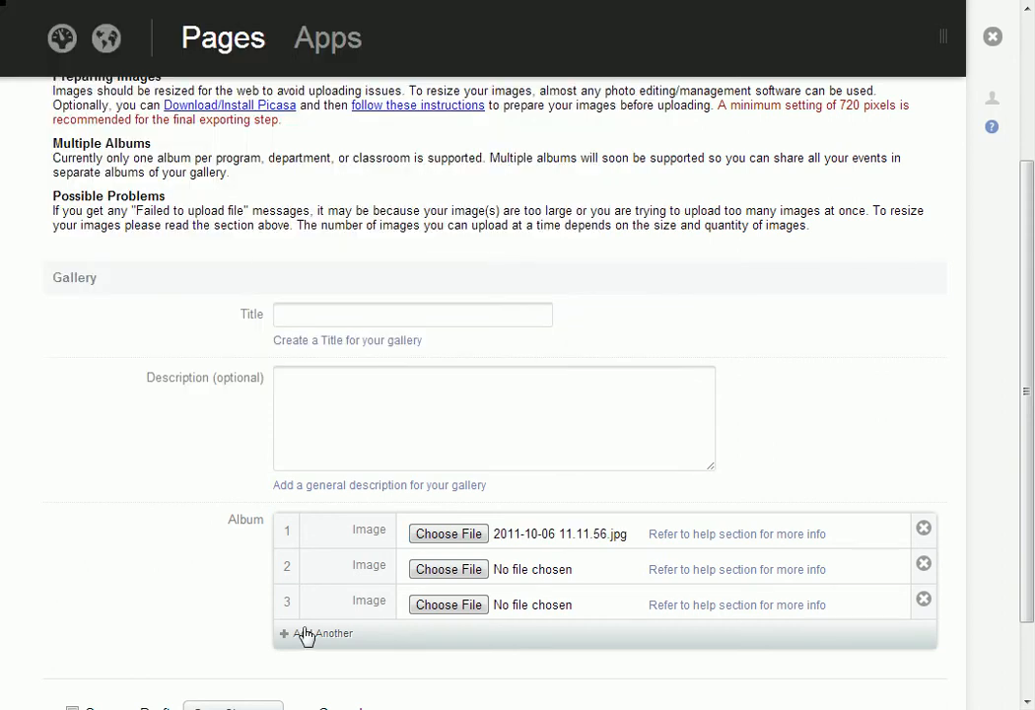
scroll(184, 562, down, 1)
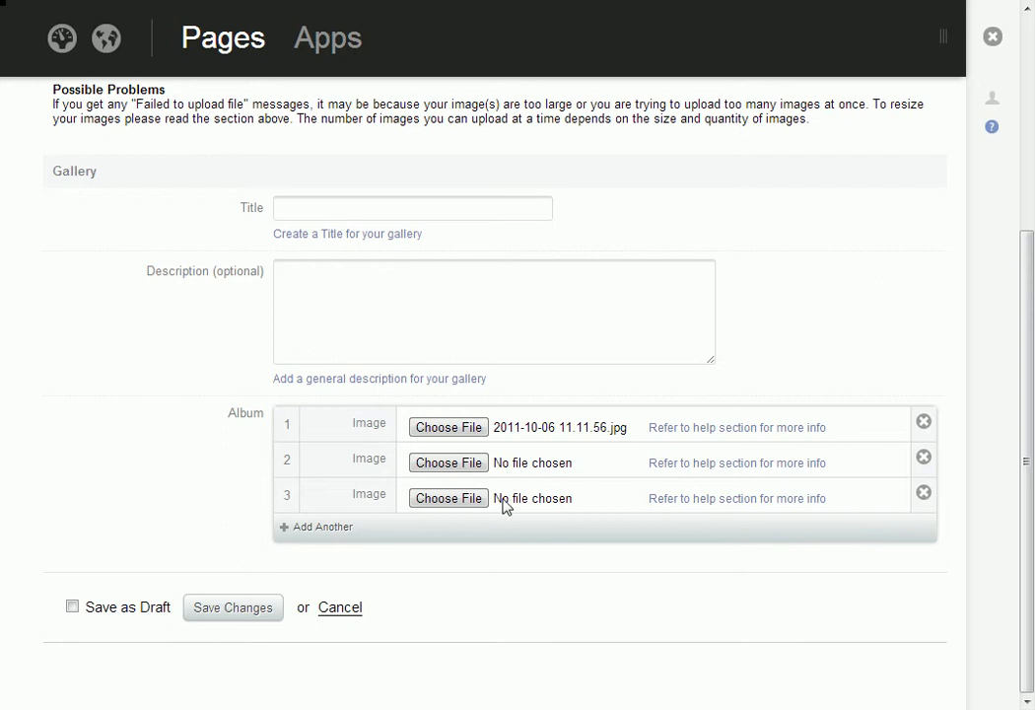
click(230, 610)
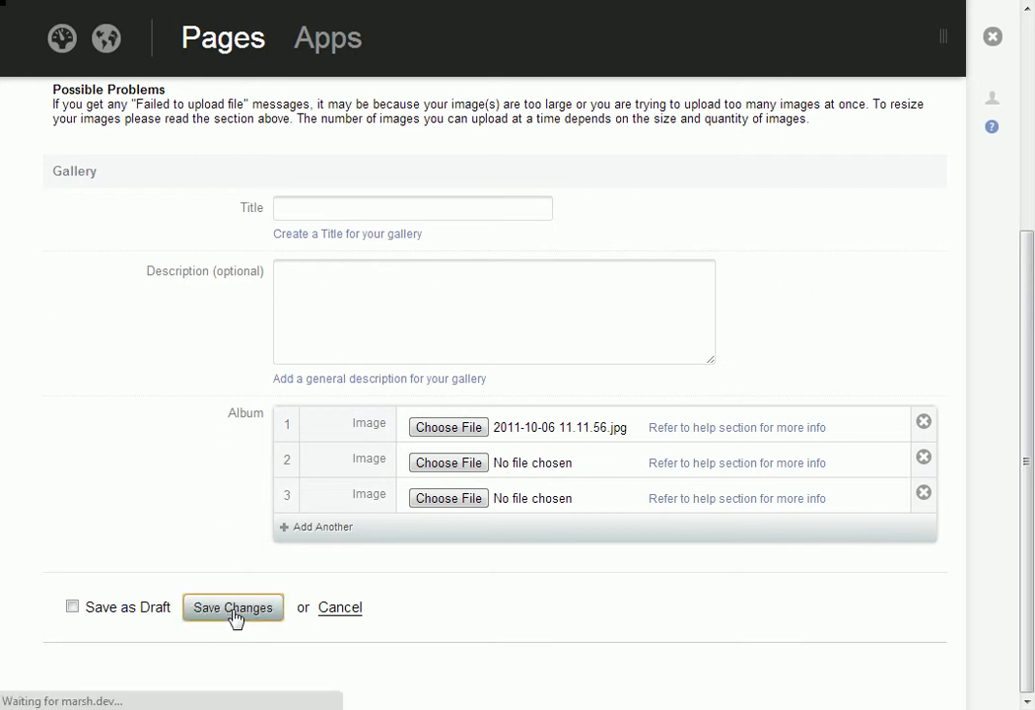
- Remove all image rows from the gallery album and save the changes
scroll(717, 496, down, 2)
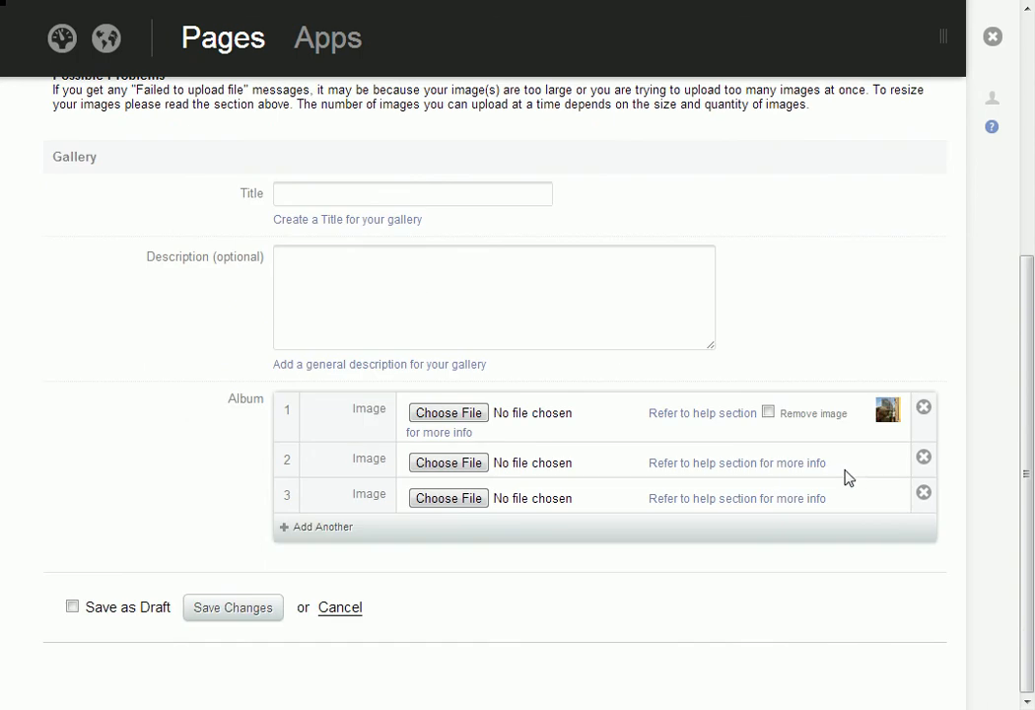
mouse_move(889, 420)
click(232, 611)
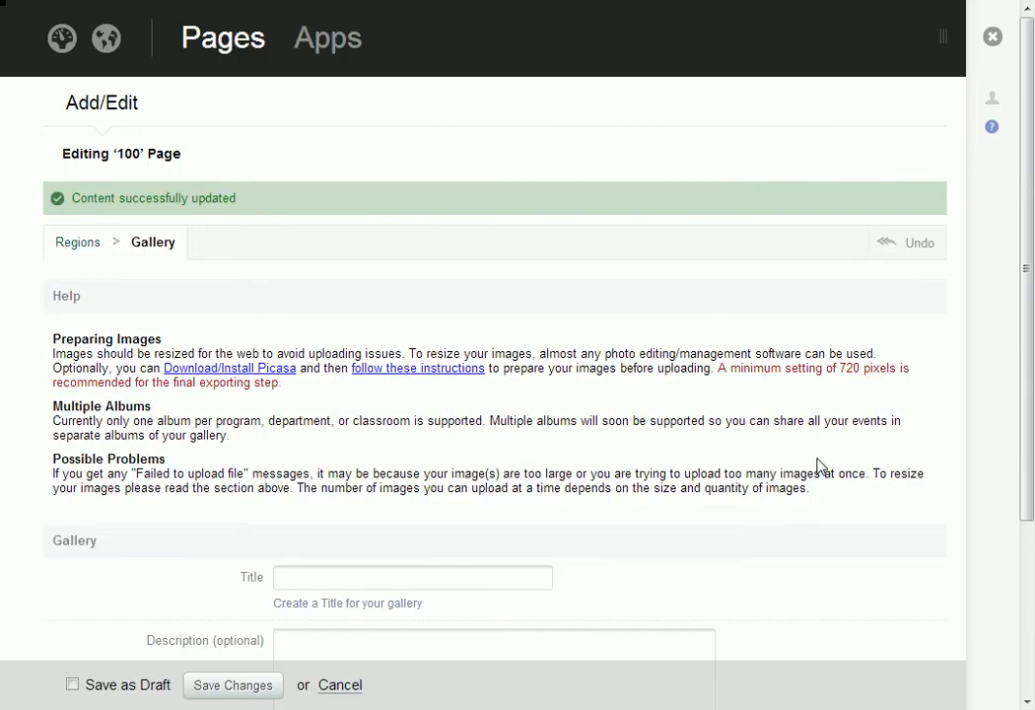
scroll(717, 455, down, 3)
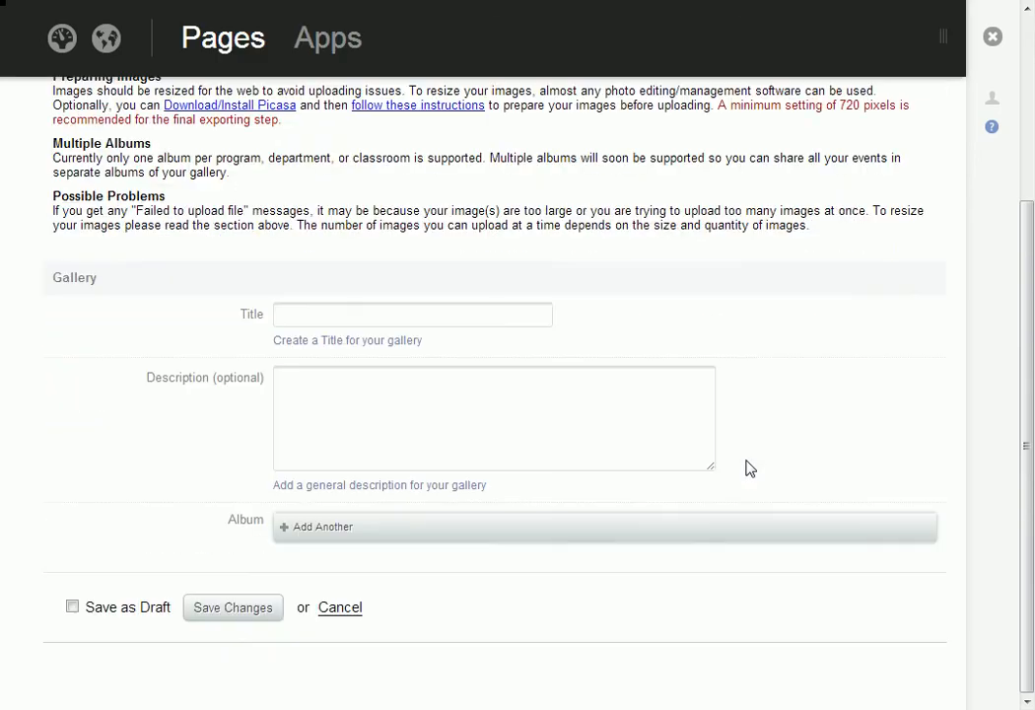
- Add one blank image row to the album and delete it again
click(328, 529)
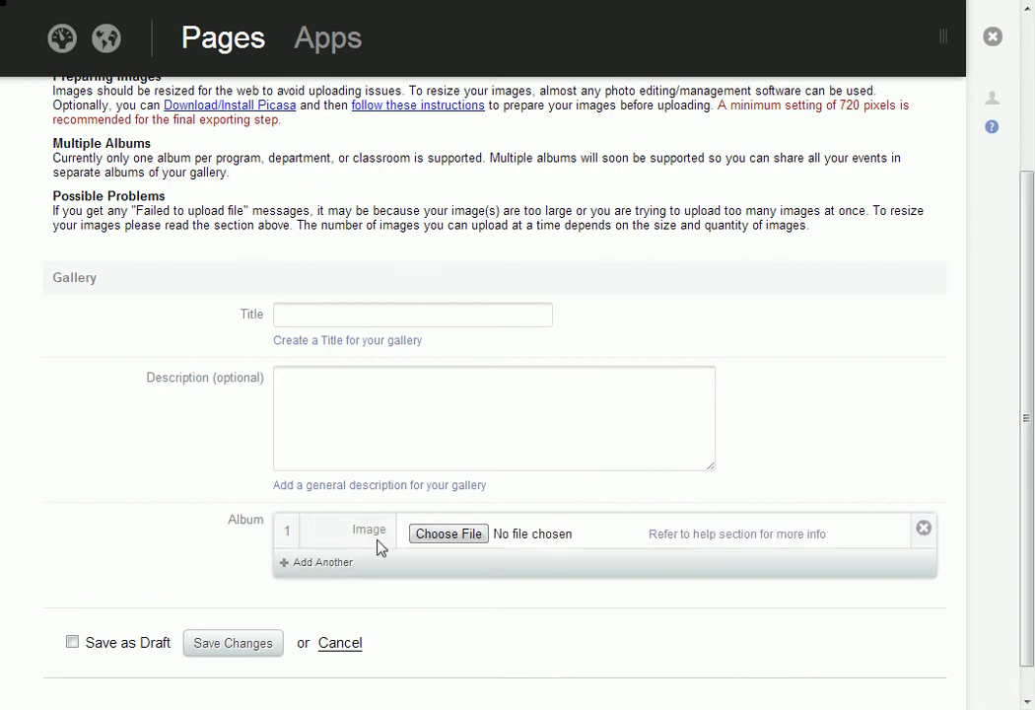
click(924, 529)
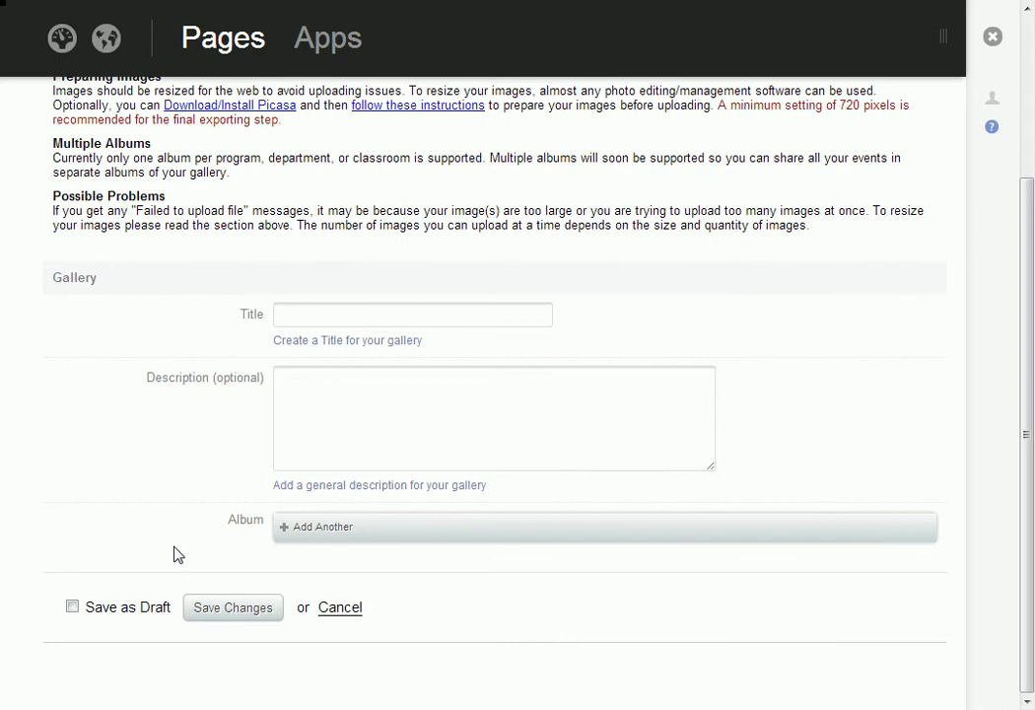
scroll(150, 551, up, 3)
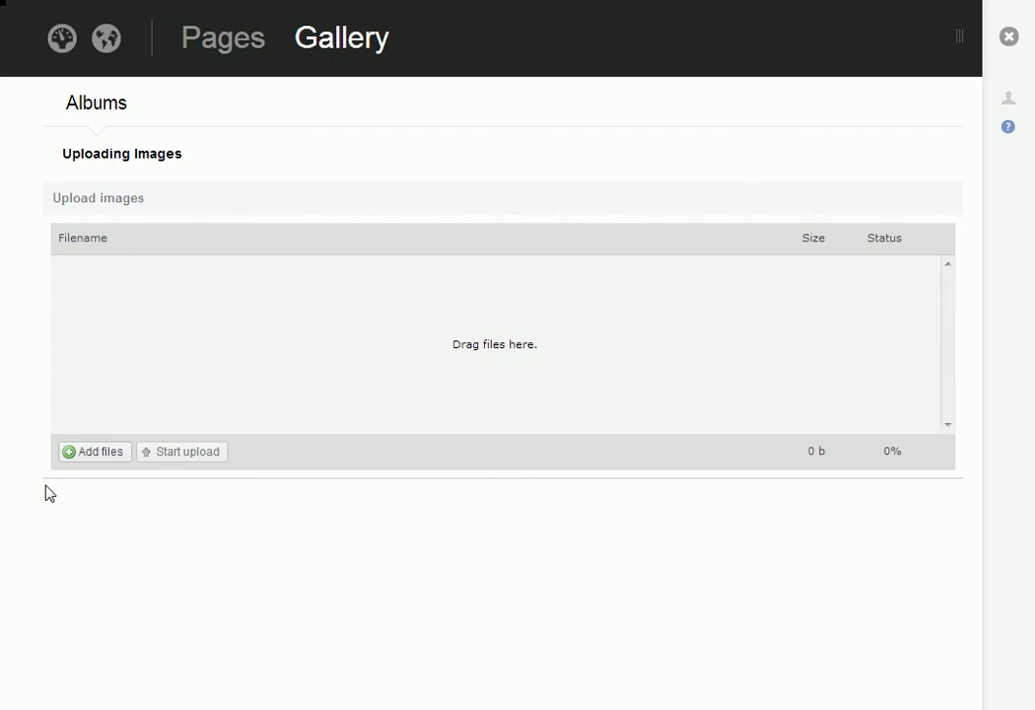
- Add photos 11.11.56, 11.16.06, 12.30.23 and 12.31.05 from the Desktop's Edited Images > Images folder to the Gallery upload queue
click(105, 456)
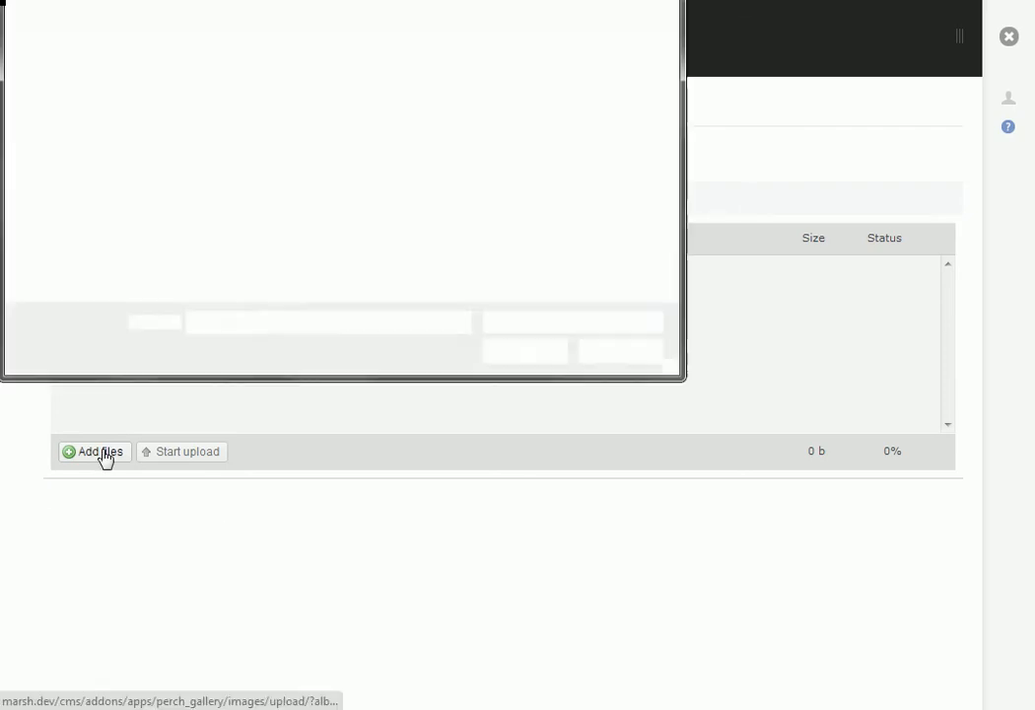
click(87, 55)
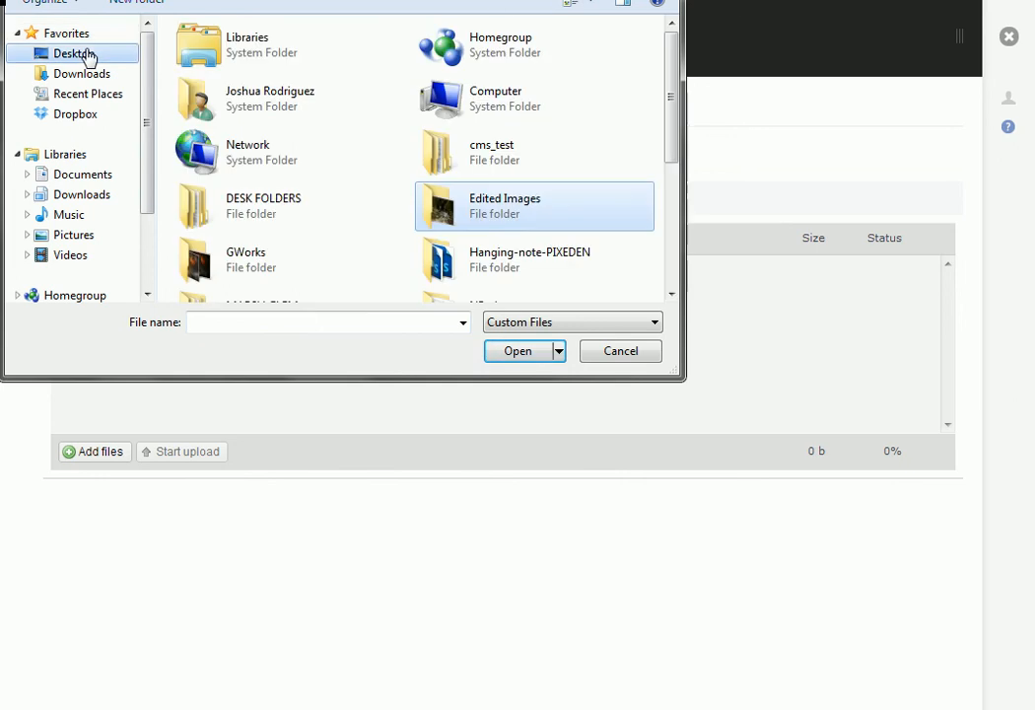
double_click(426, 215)
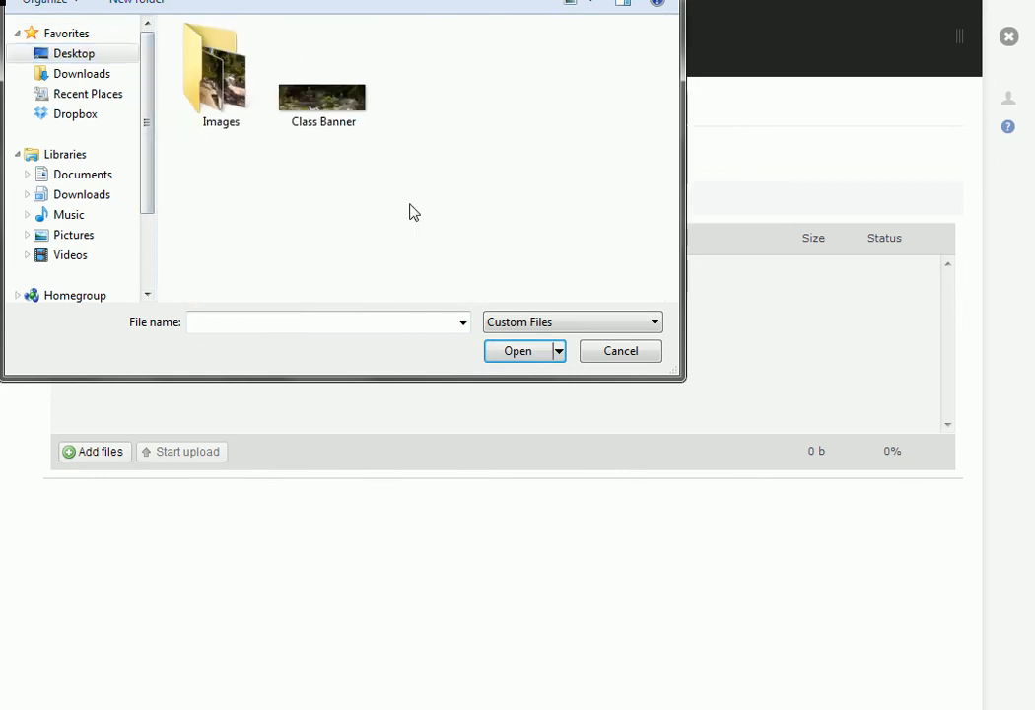
click(211, 65)
double_click(211, 65)
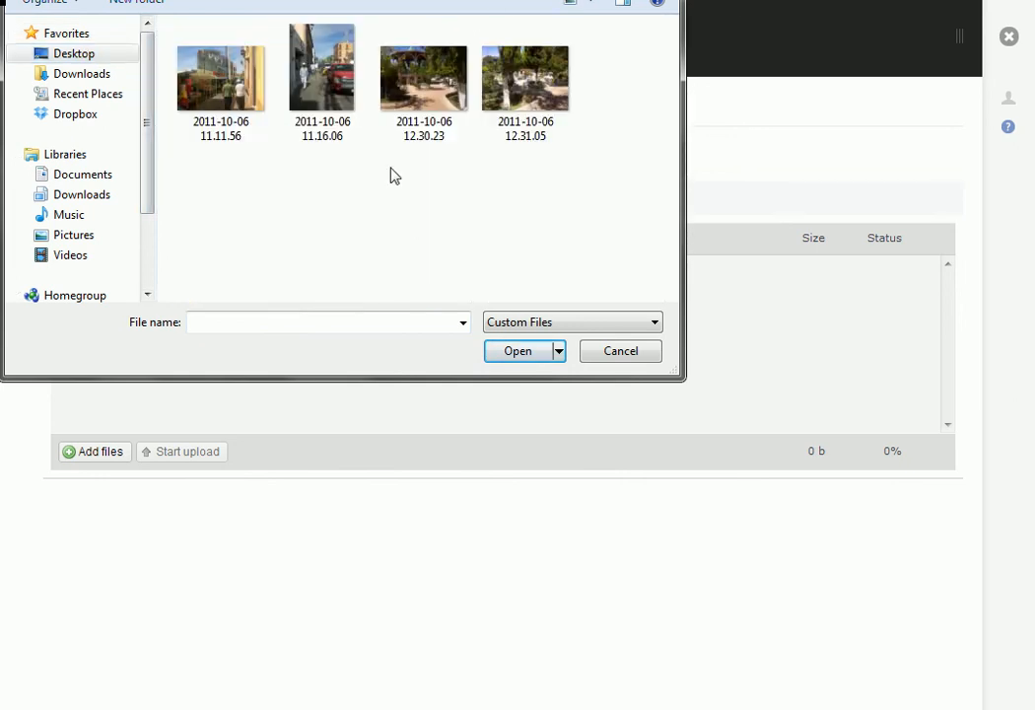
drag(604, 94, 244, 102)
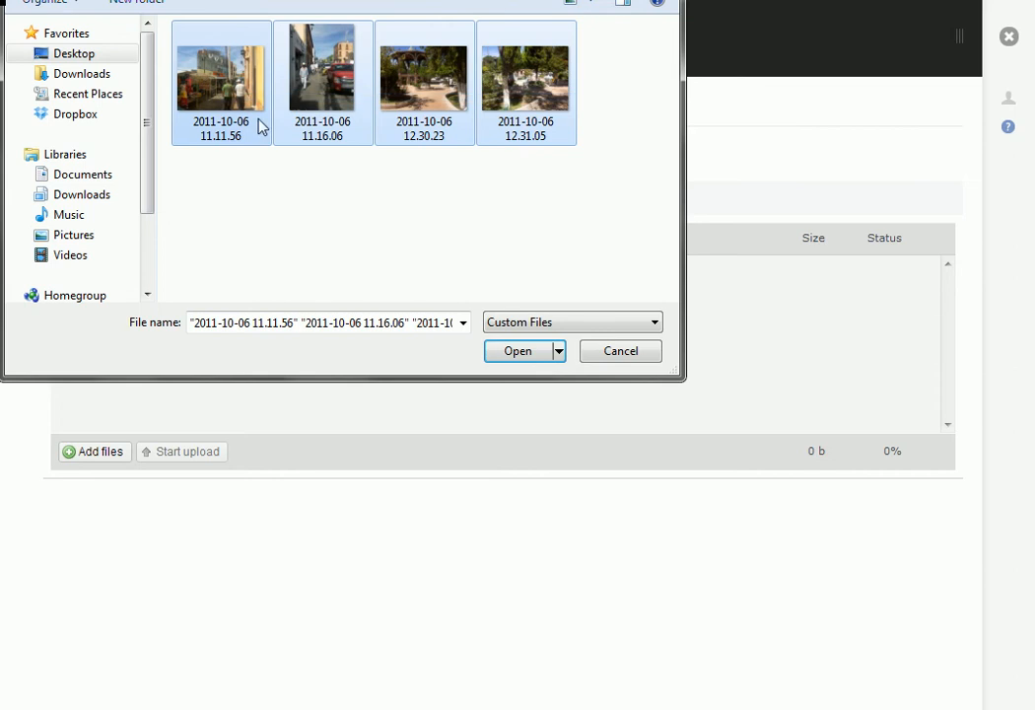
click(525, 353)
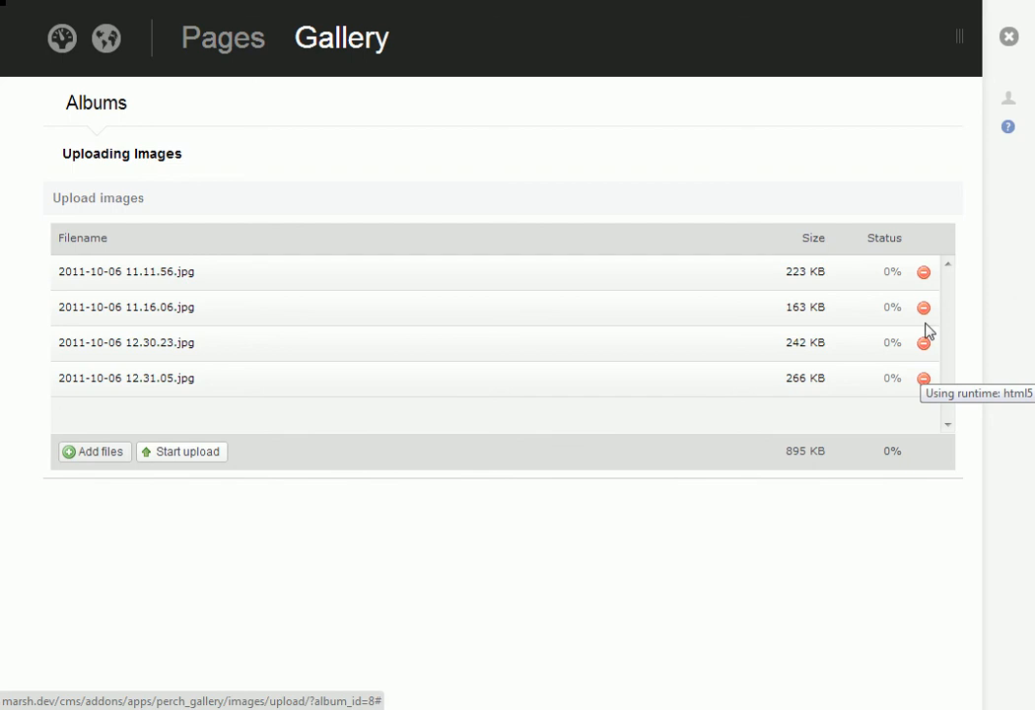
- Remove 2011-10-06 12.31.05.jpg and 2011-10-06 12.30.23.jpg from the upload queue
click(924, 380)
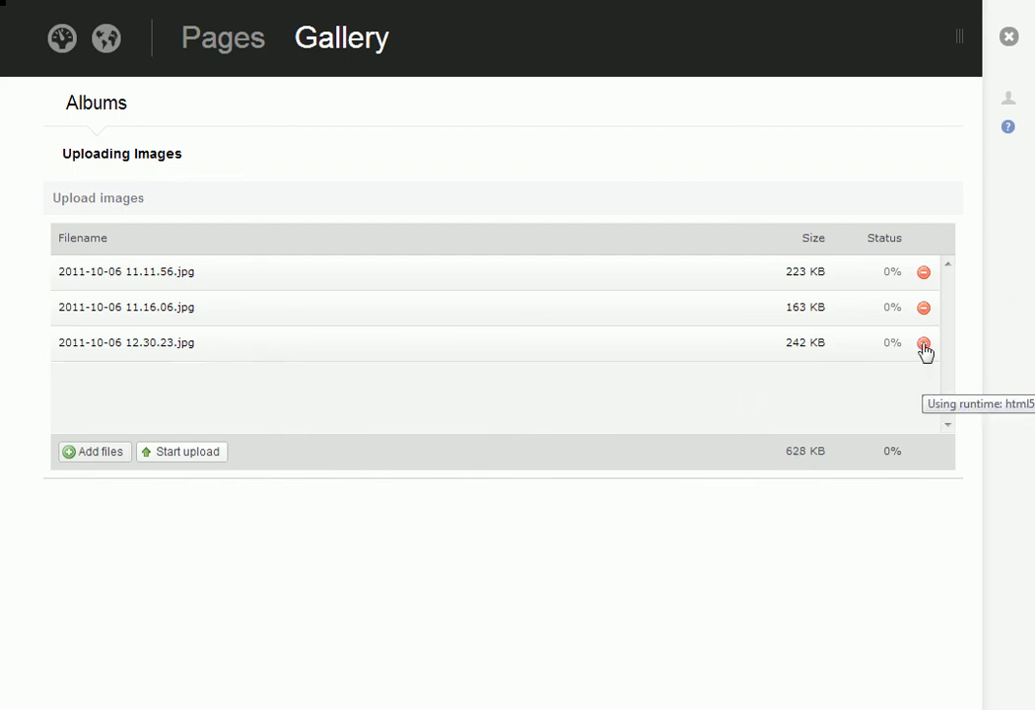
click(924, 344)
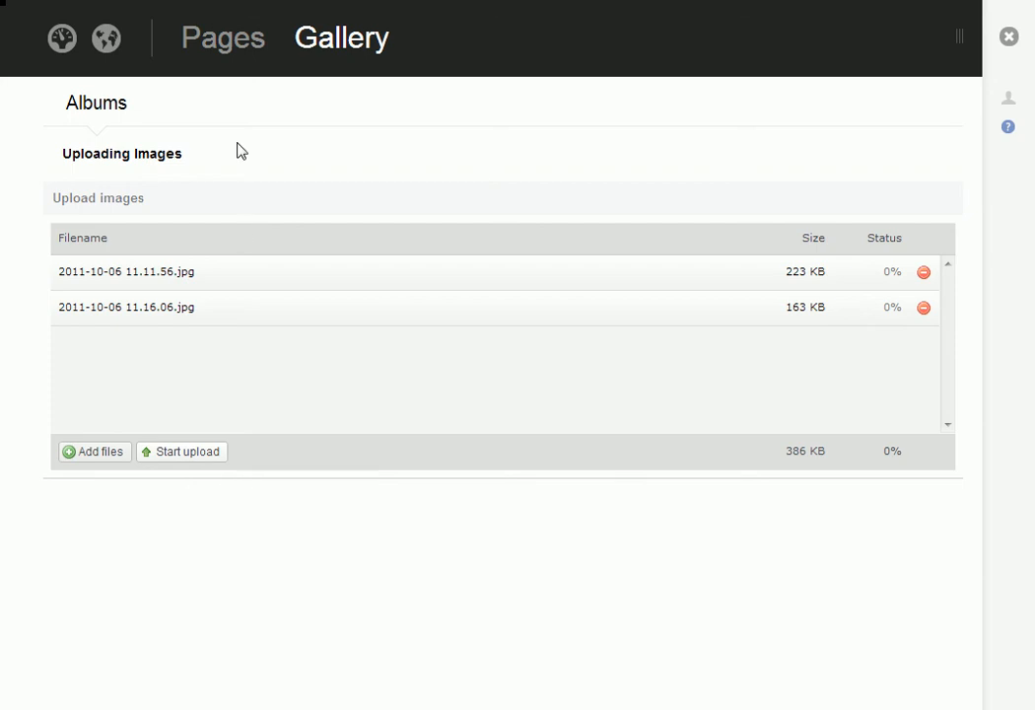
- Return to the page listing, open the Banner region of classroom page 100 and review its fields down to the page description
click(210, 52)
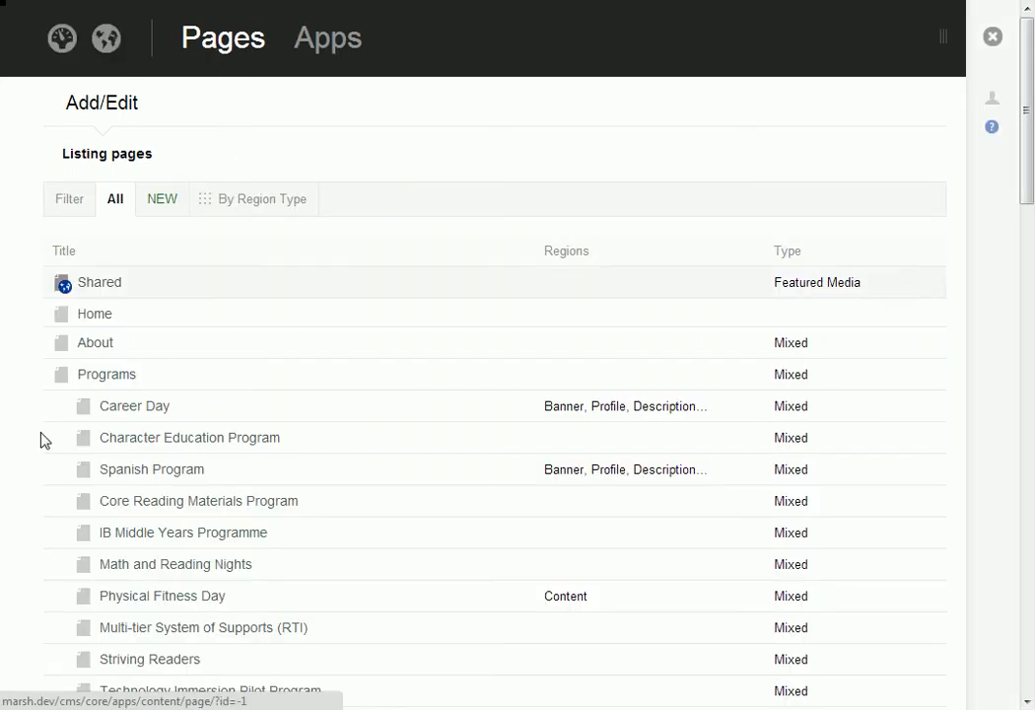
scroll(15, 536, down, 2)
scroll(15, 536, down, 9)
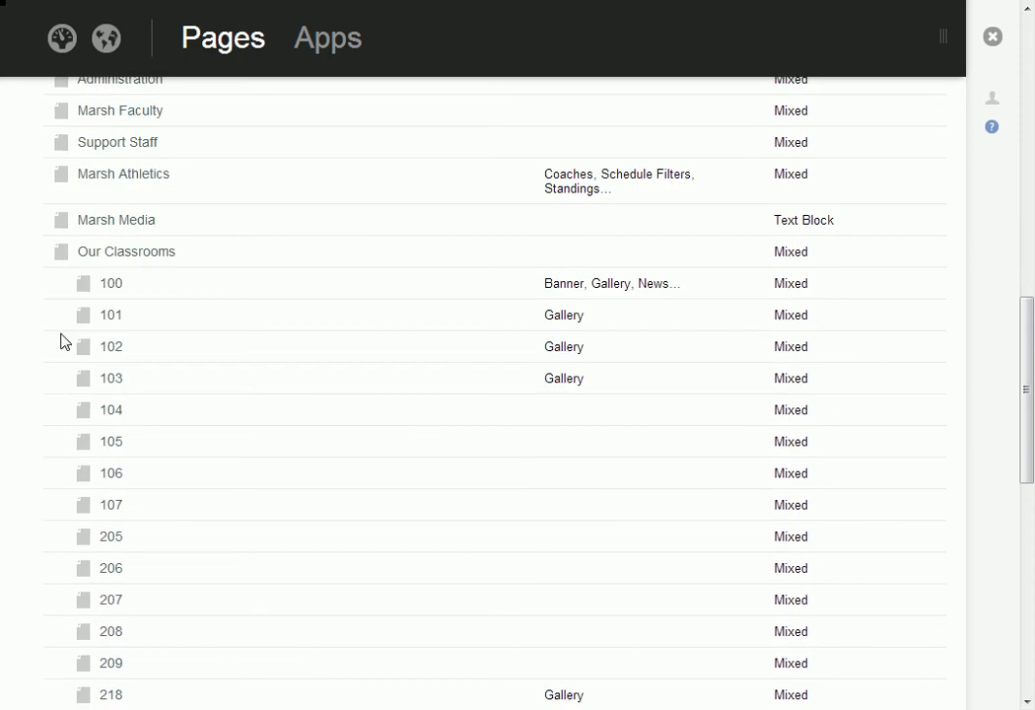
click(113, 290)
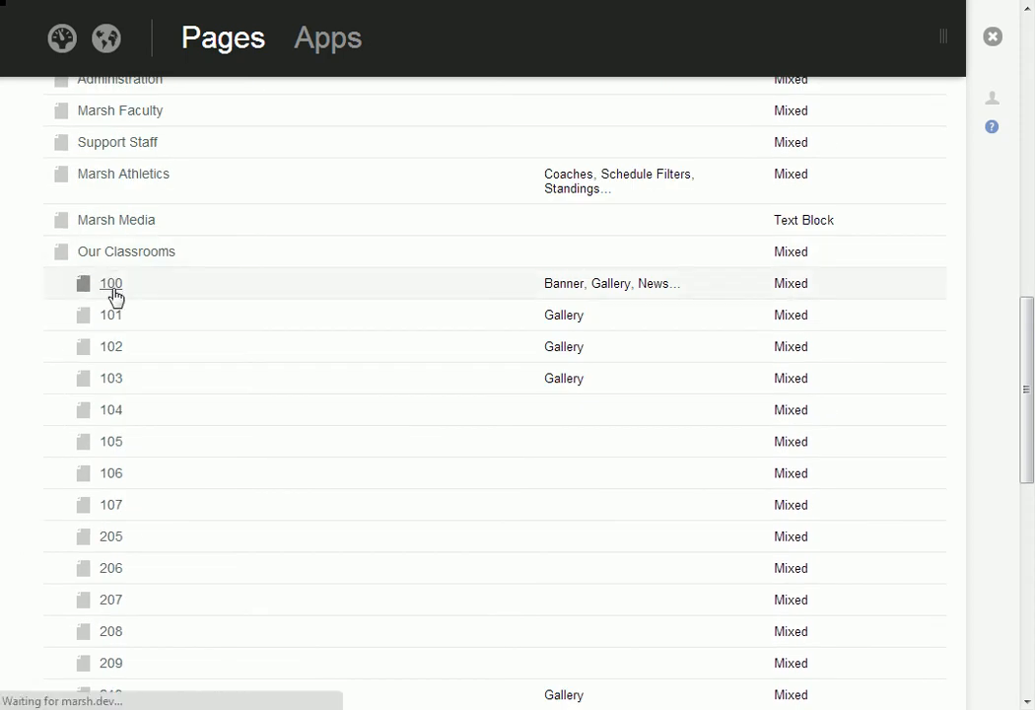
click(77, 288)
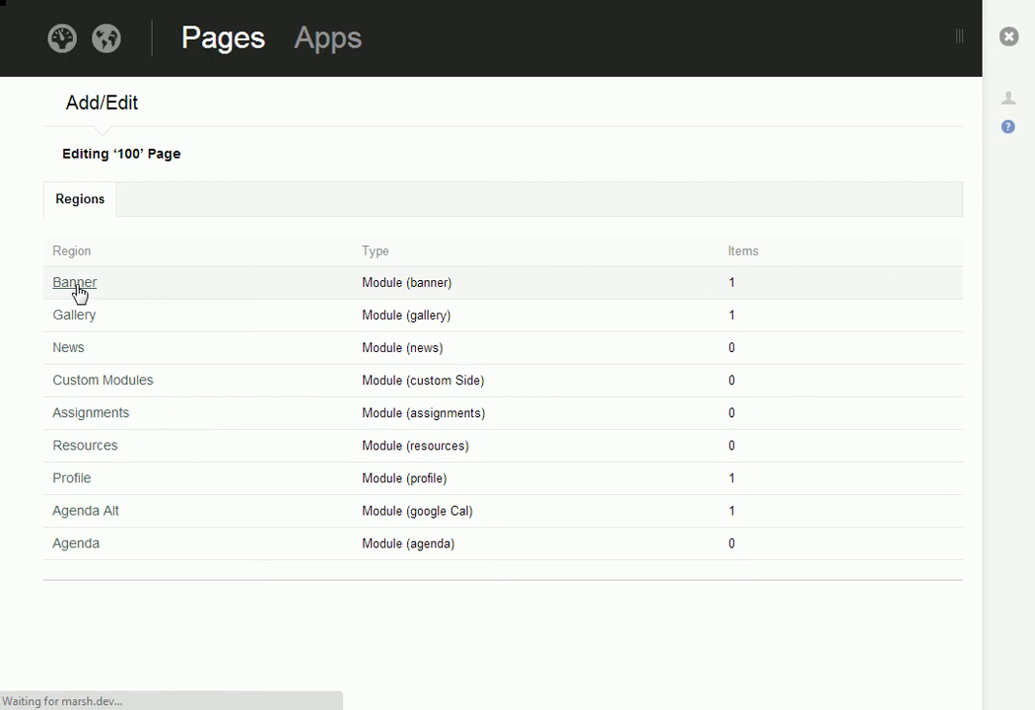
scroll(347, 411, down, 4)
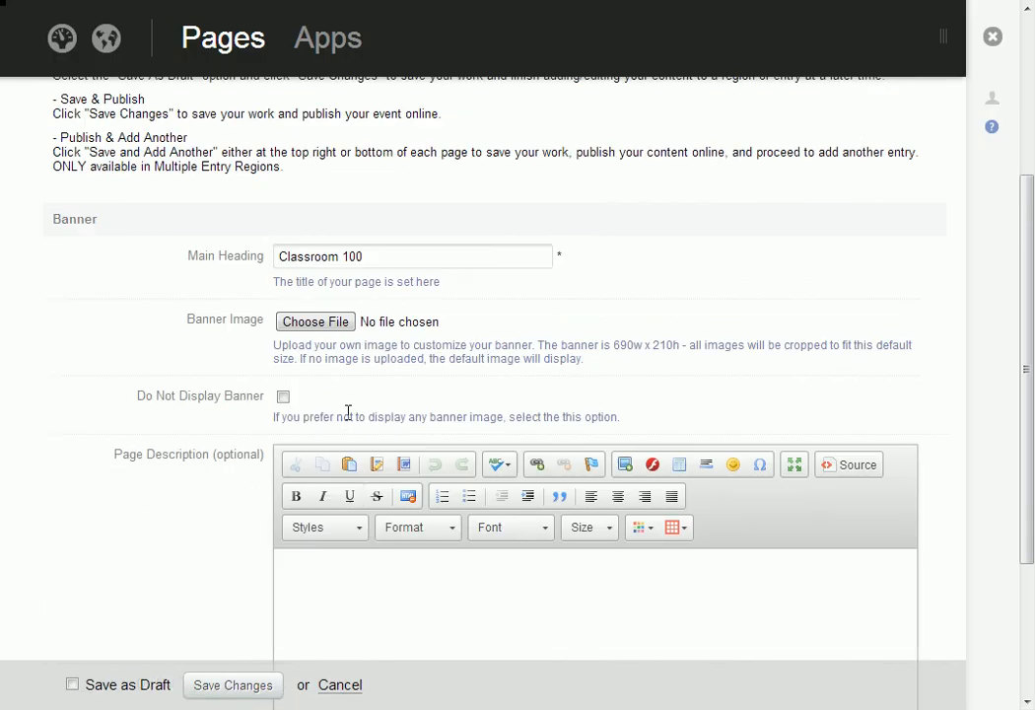
scroll(387, 418, down, 1)
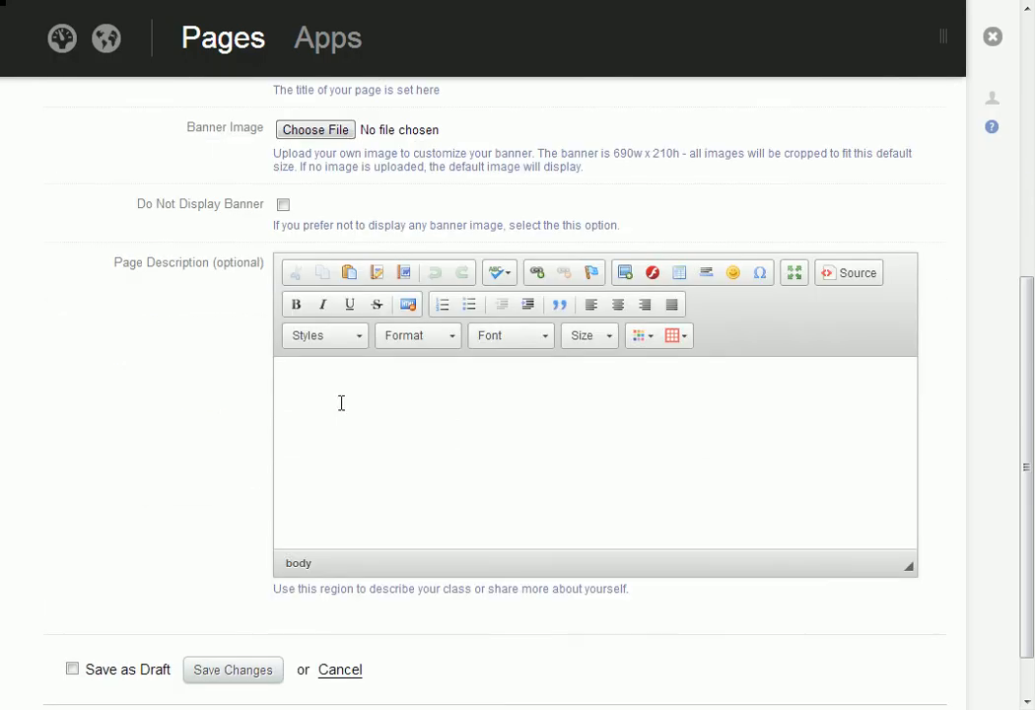